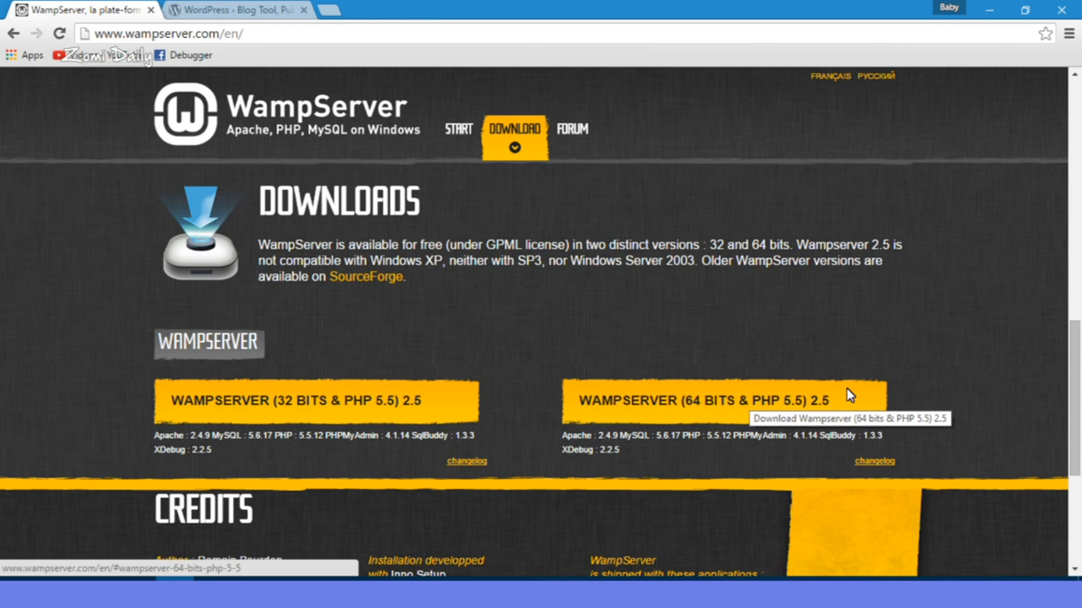
# Step: On wampserver.com, open the download notice for WampServer (64 bits & PHP 5.5) 2.5
pyautogui.click(936, 388)
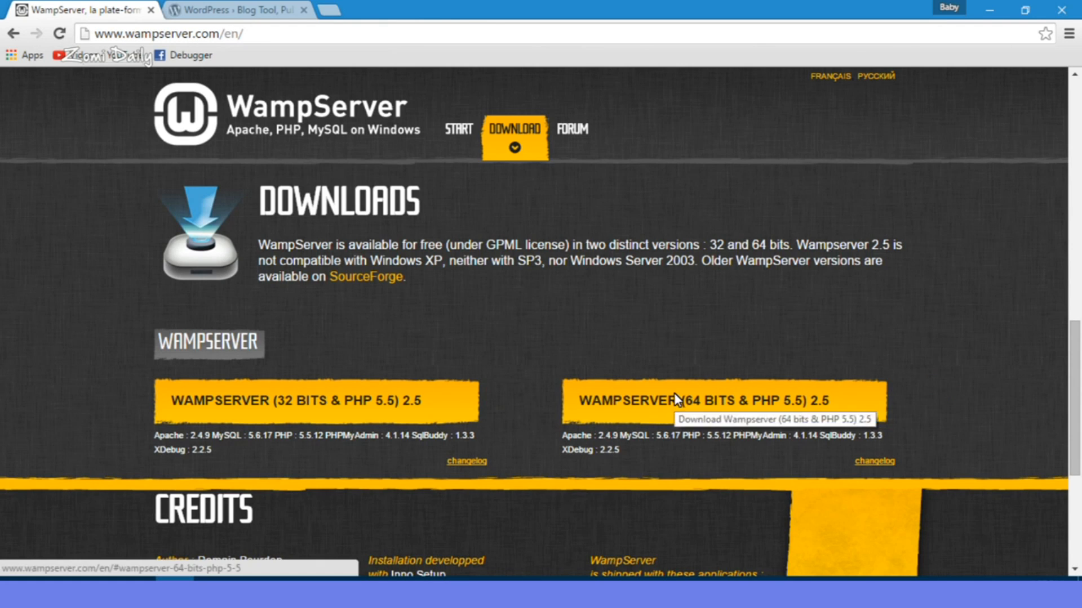
pyautogui.click(674, 393)
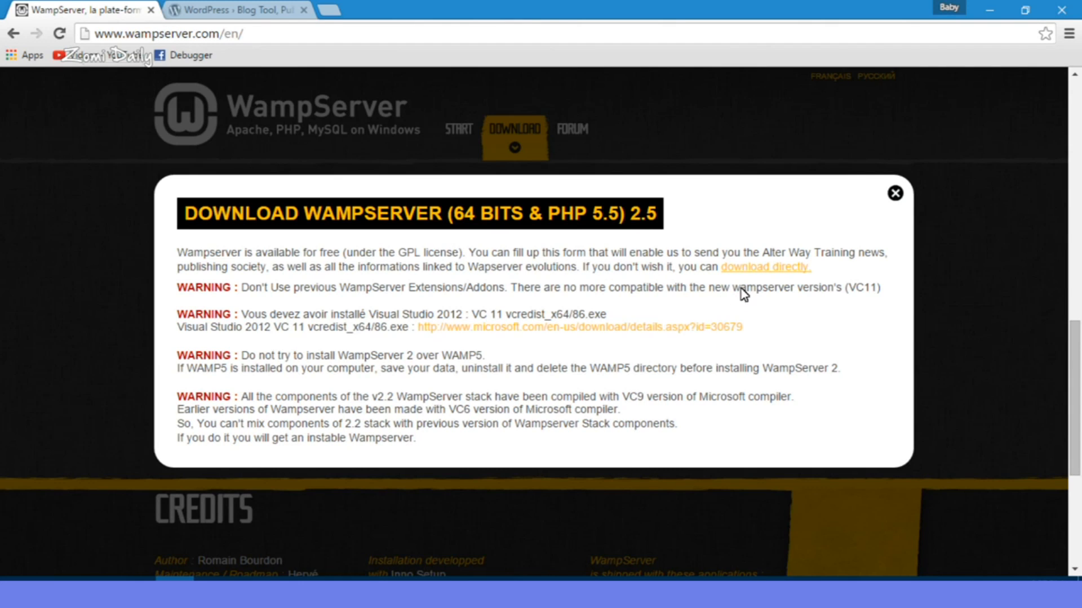
# Step: Download the 64-bit WampServer installer directly, then the WordPress 4.4.1 zip from wordpress.org
pyautogui.click(781, 270)
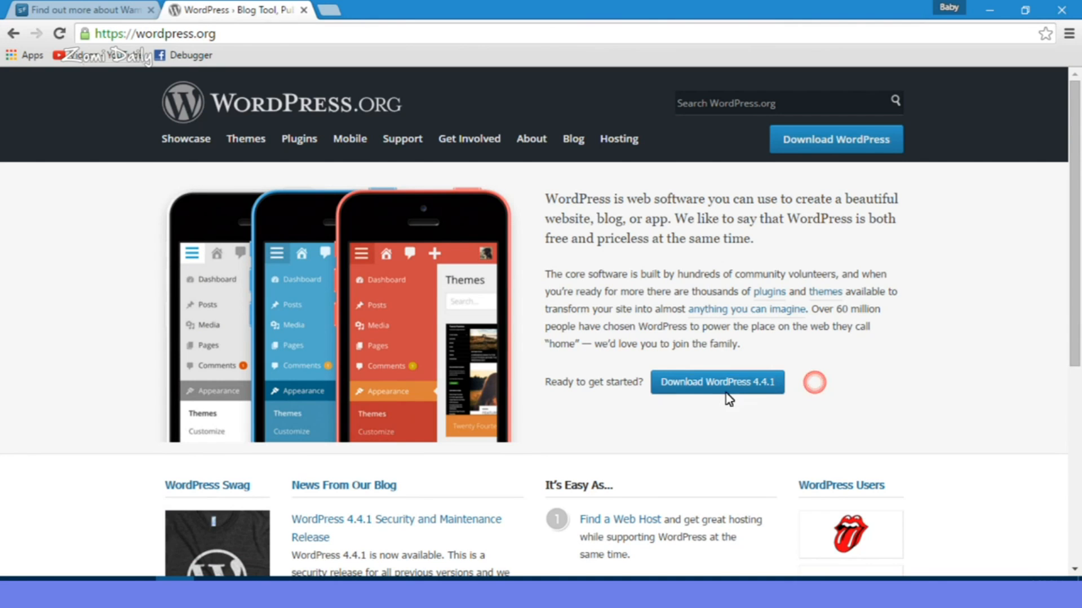
pyautogui.click(732, 388)
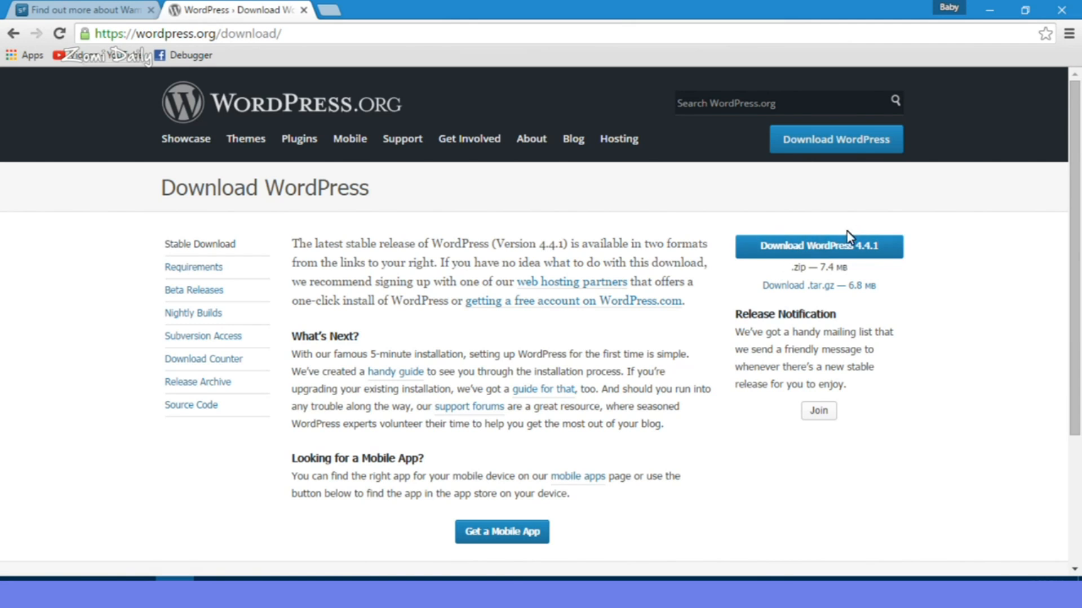
pyautogui.click(866, 255)
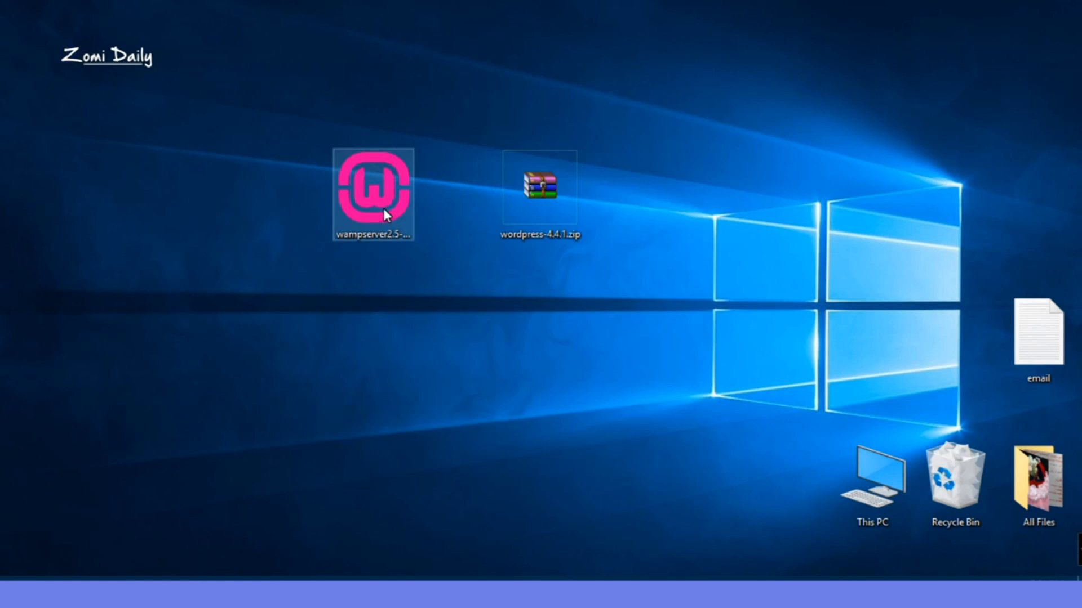
# Step: Run the WampServer installer as administrator, accept the licence and install into c:\wamp
pyautogui.click(380, 204)
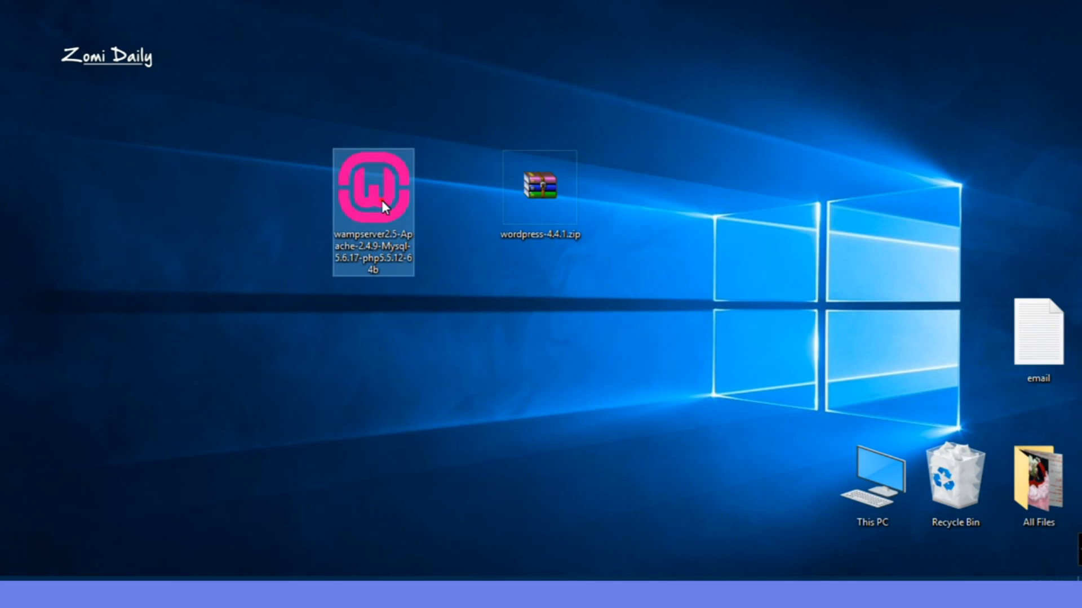
pyautogui.rightClick(382, 201)
pyautogui.click(448, 205)
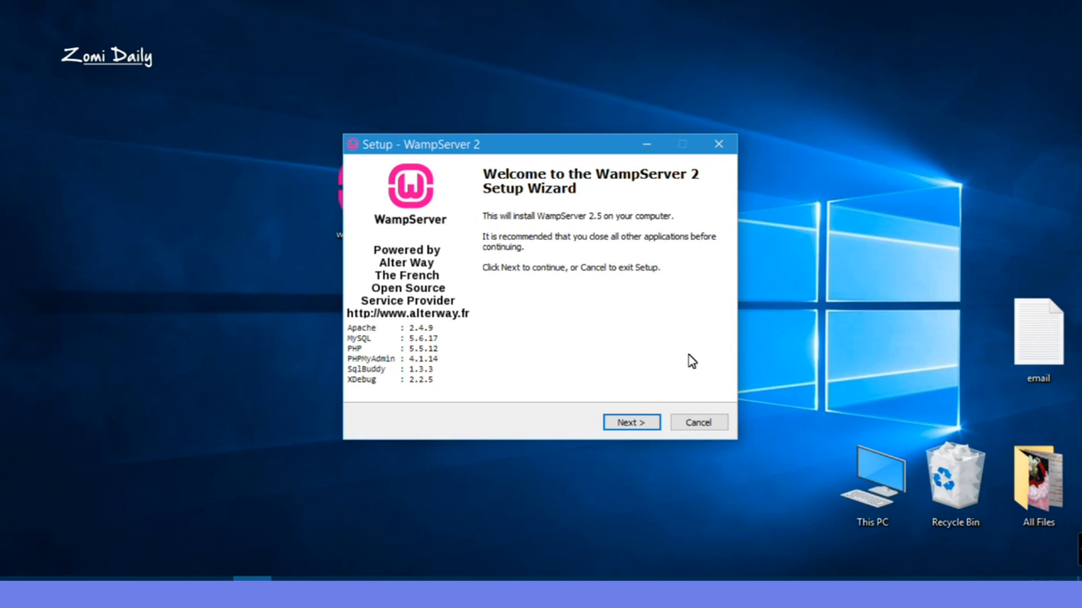
pyautogui.click(645, 425)
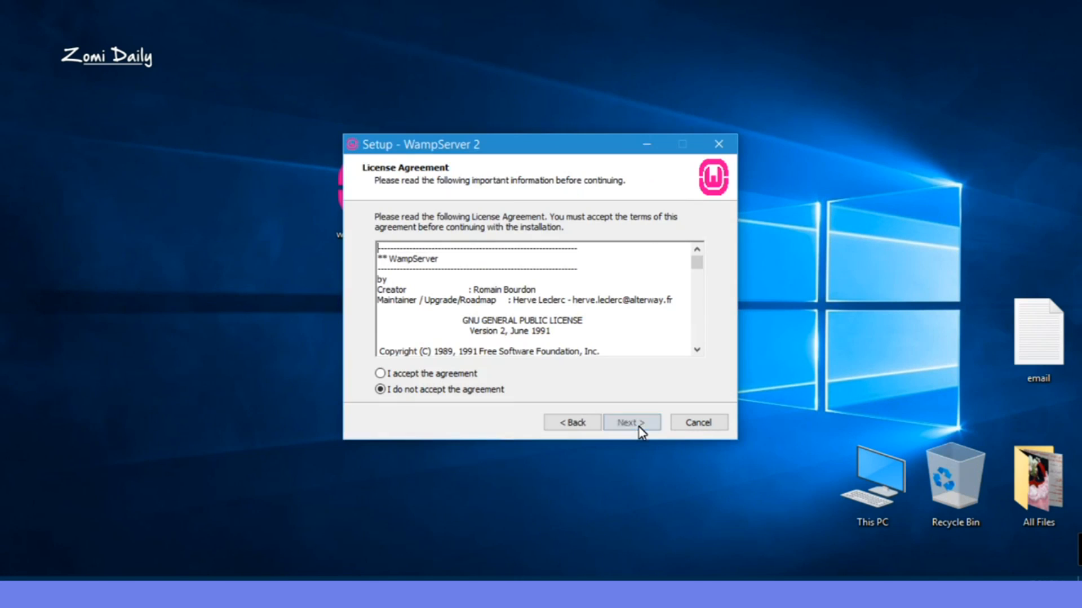
pyautogui.press('Up')
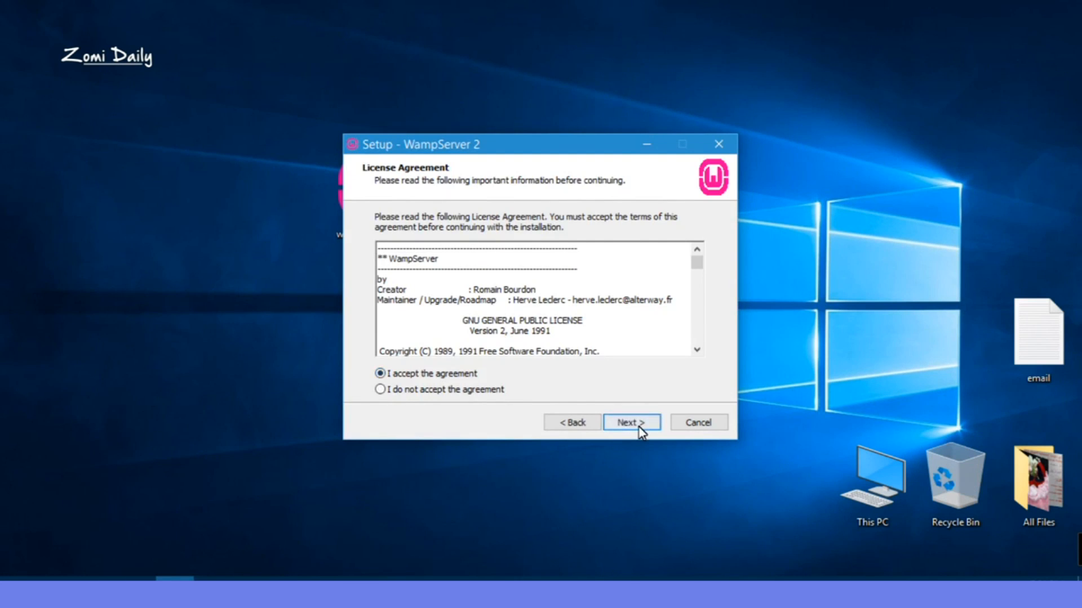
pyautogui.click(640, 428)
pyautogui.click(641, 428)
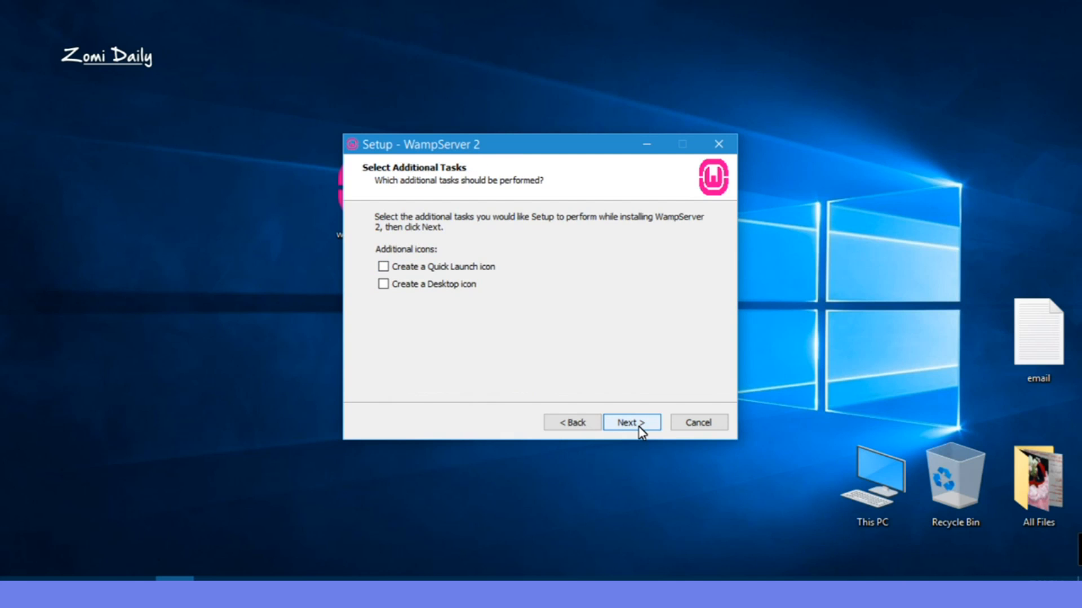
pyautogui.click(641, 429)
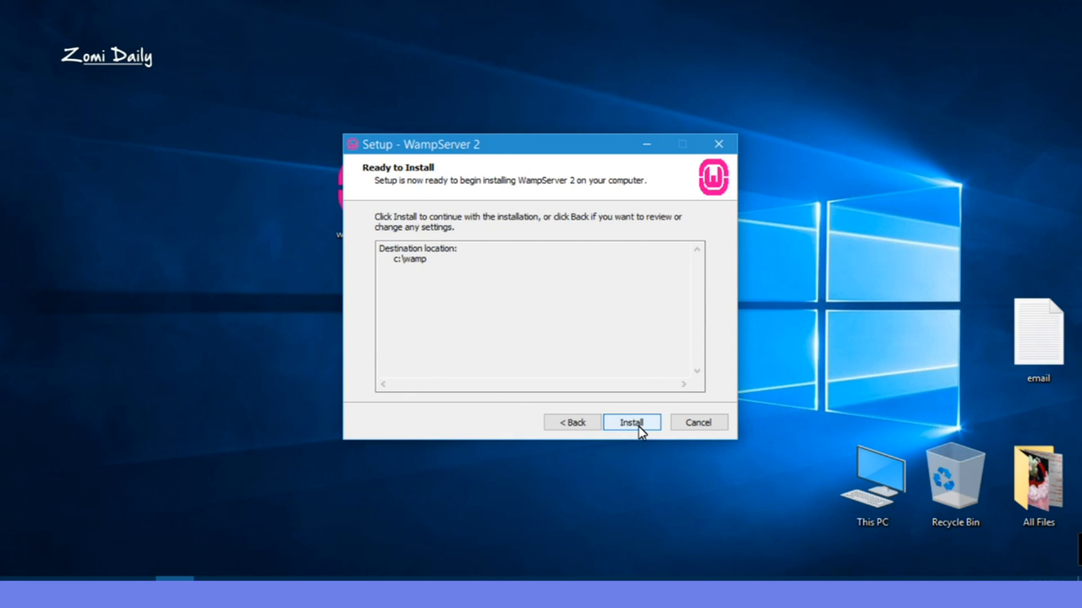
pyautogui.click(632, 424)
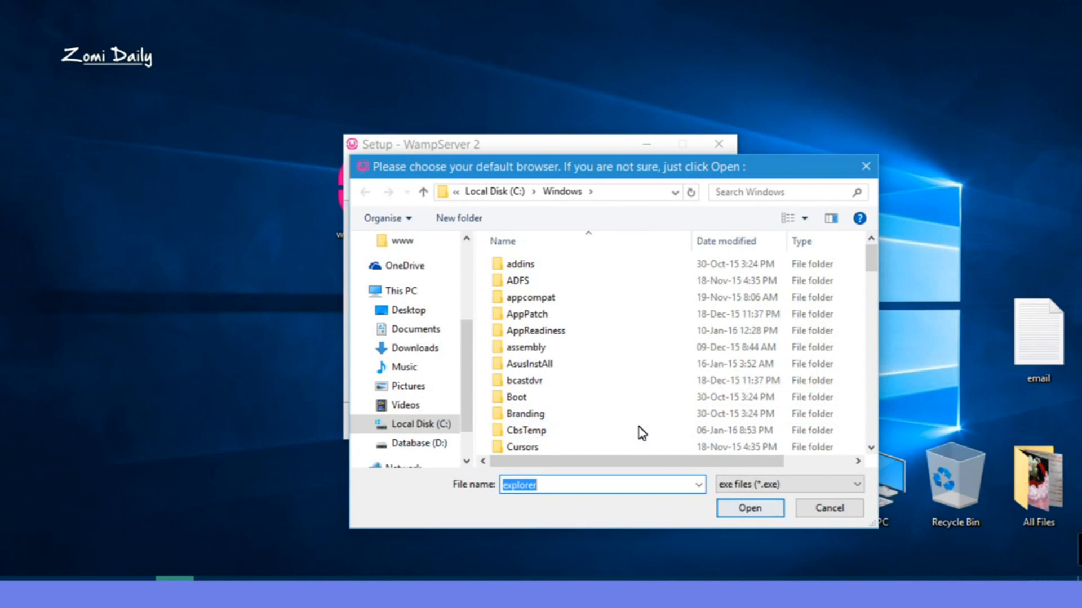
# Step: Keep the default browser, allow Apache through the firewall, and accept the default PHP mail settings
pyautogui.press('Return')
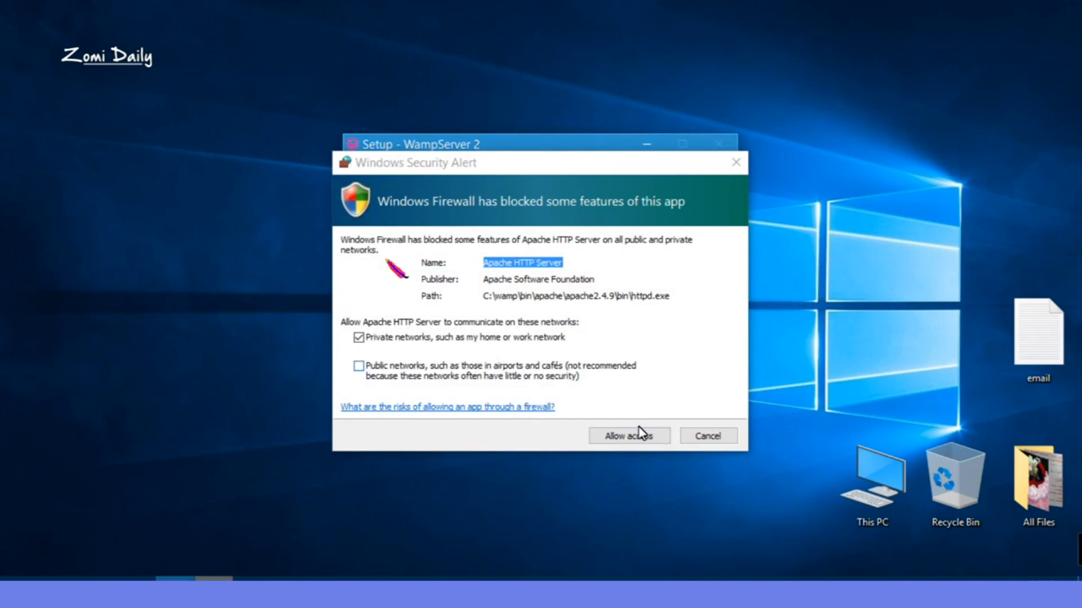
pyautogui.click(640, 434)
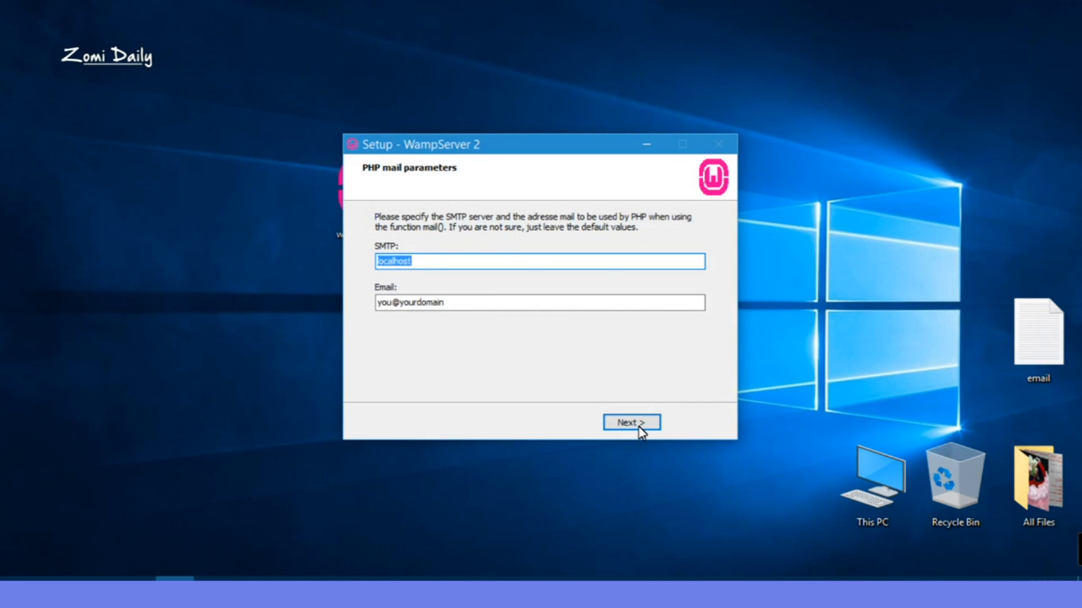
pyautogui.click(641, 427)
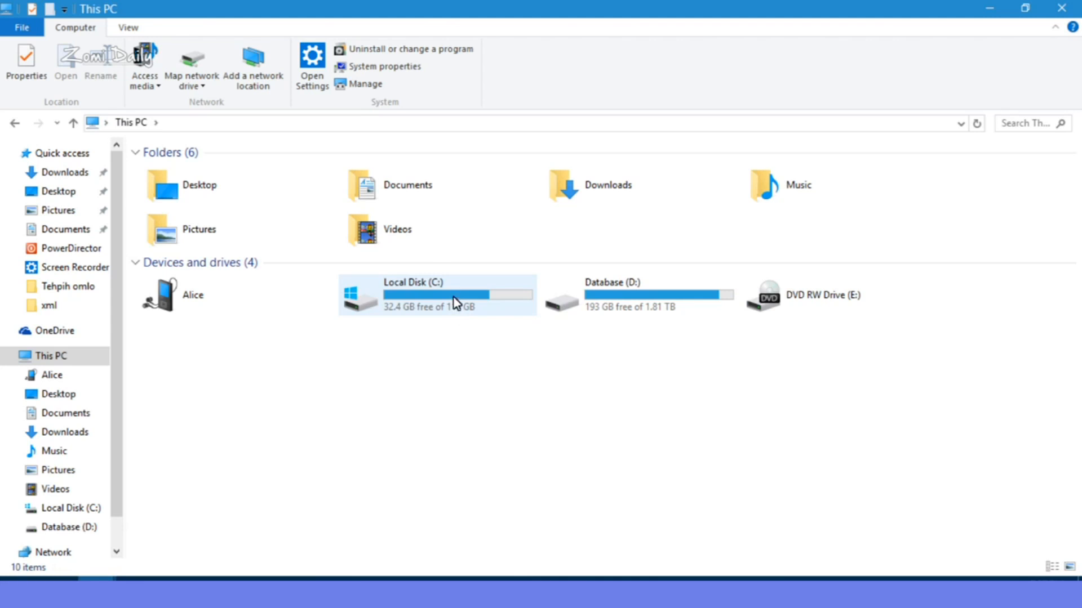
pyautogui.click(454, 301)
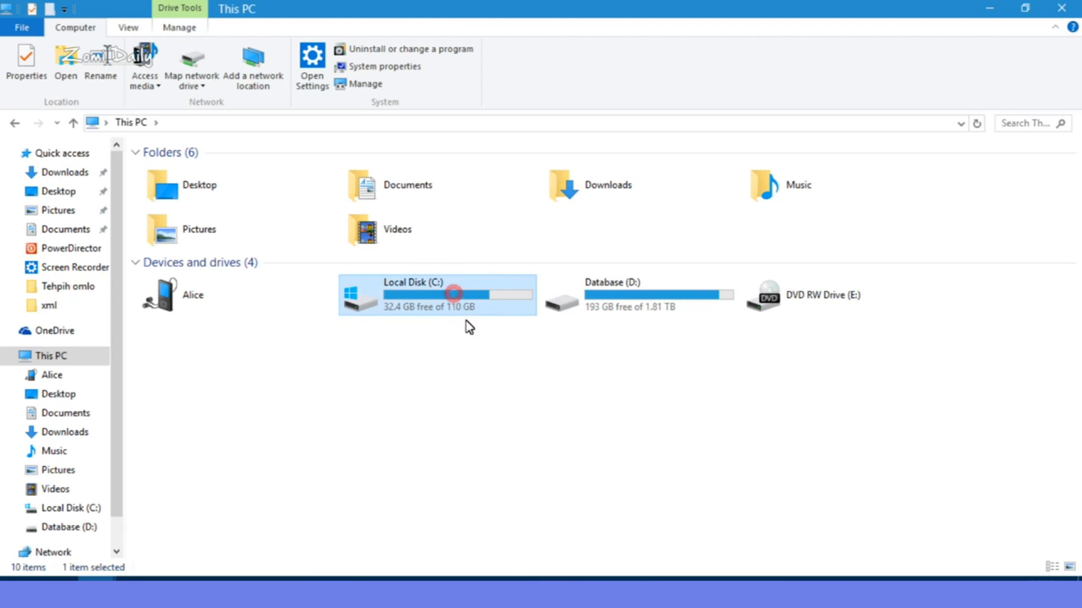
pyautogui.doubleClick(498, 303)
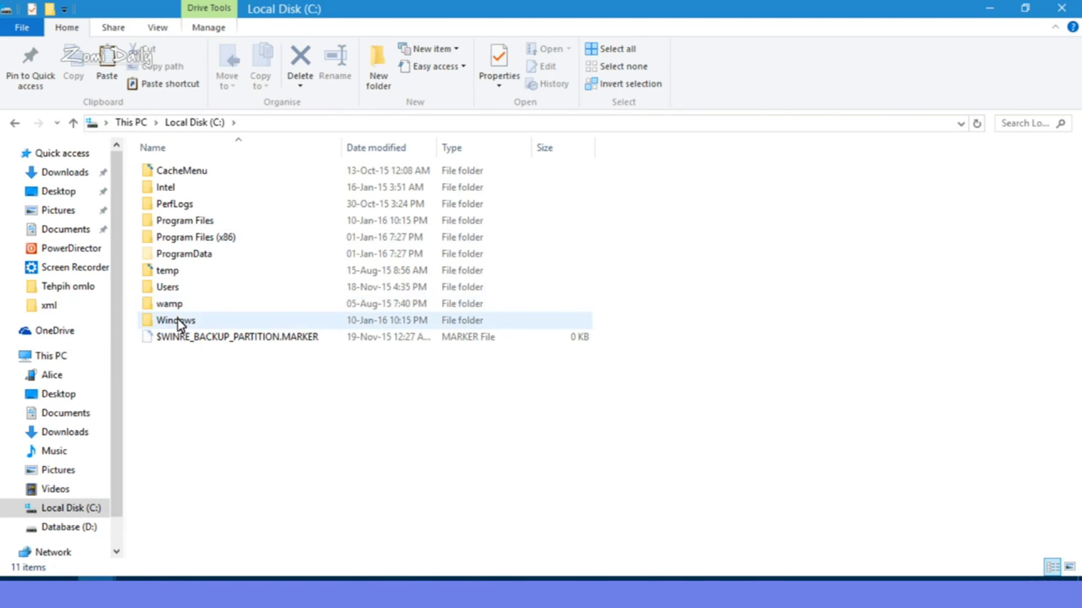
pyautogui.click(225, 307)
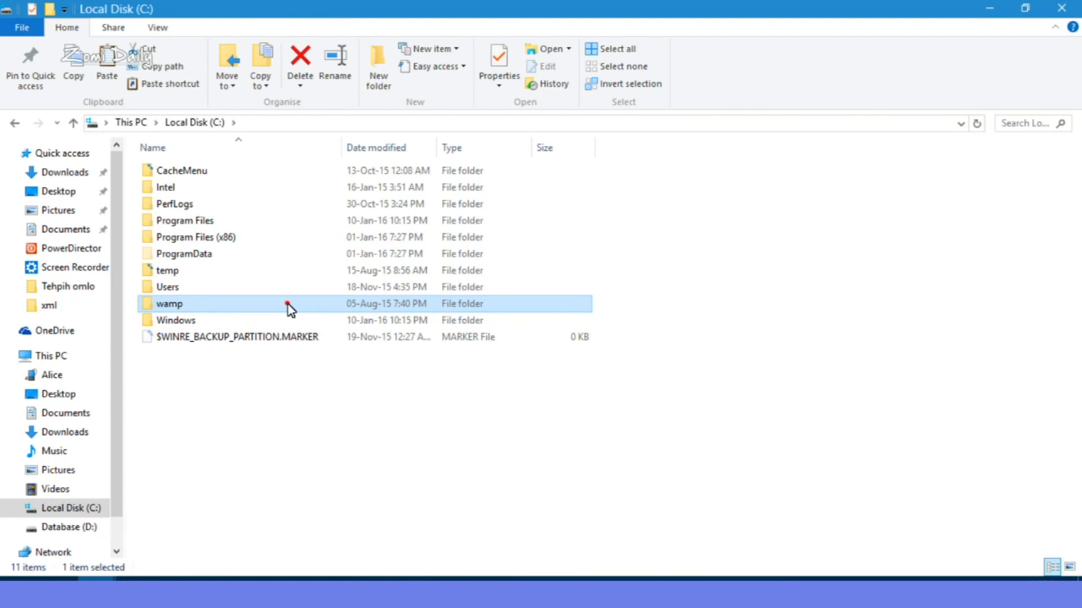
pyautogui.doubleClick(287, 305)
pyautogui.click(231, 325)
pyautogui.doubleClick(285, 326)
pyautogui.click(294, 462)
pyautogui.click(379, 68)
pyautogui.write('blog')
pyautogui.press('Return')
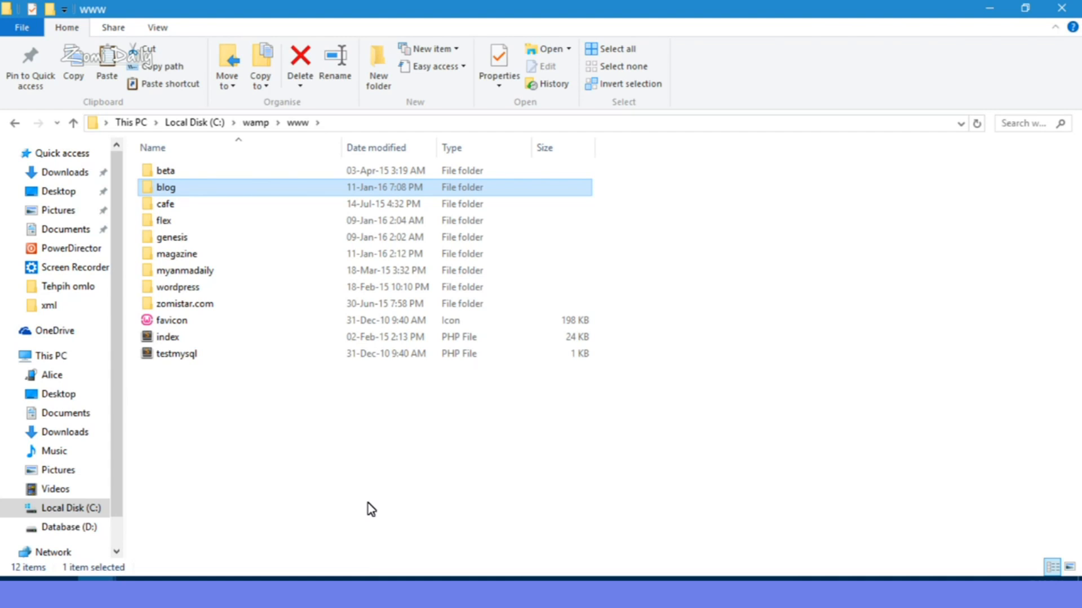
# Step: Paste the wordpress-4.4.1.zip archive into the empty blog folder
pyautogui.doubleClick(282, 188)
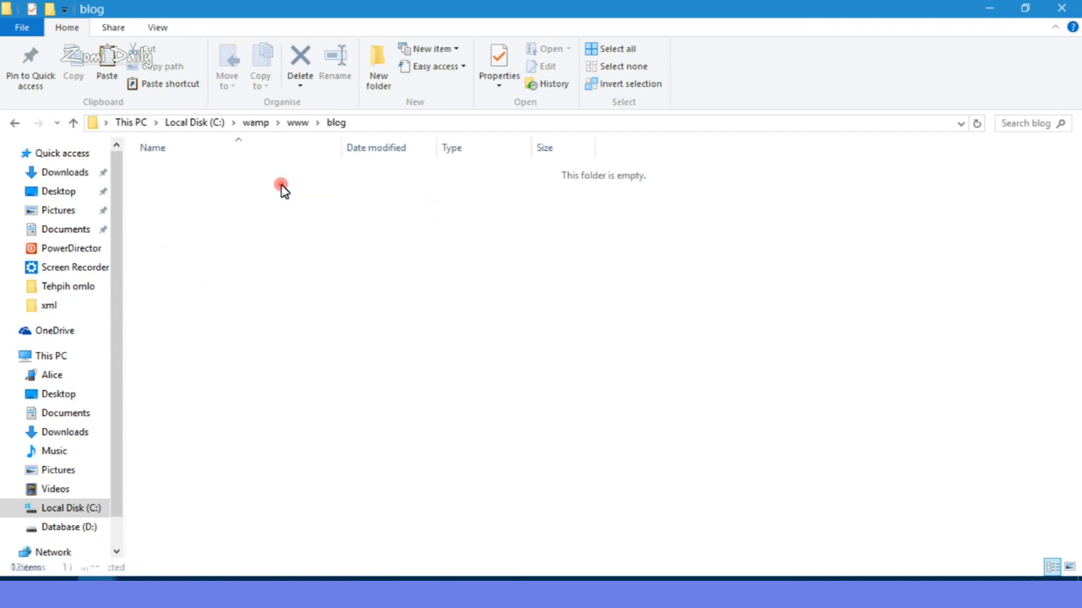
pyautogui.rightClick(301, 241)
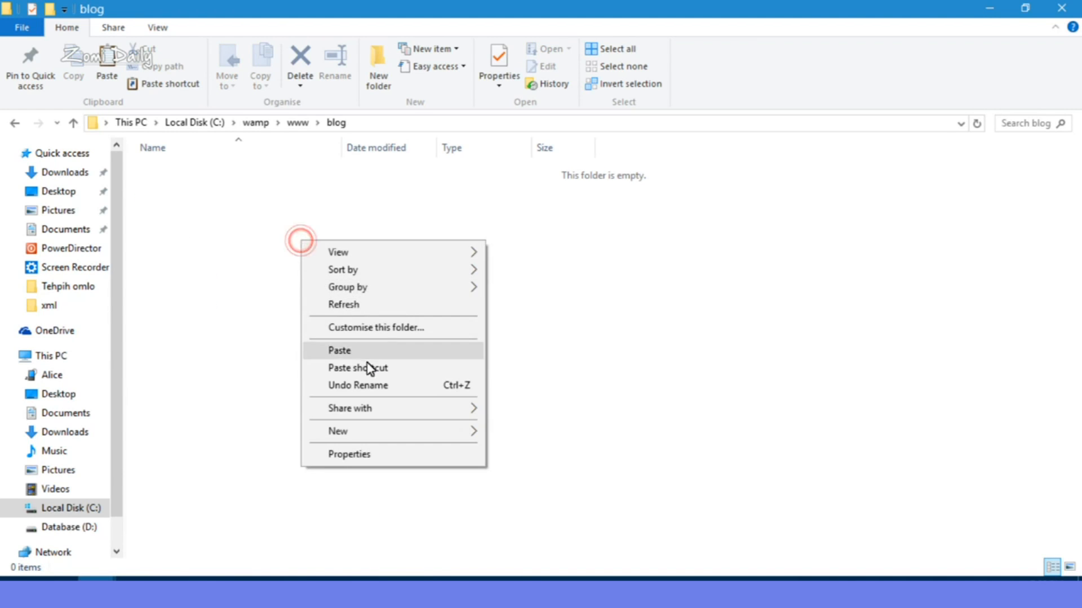
pyautogui.click(365, 352)
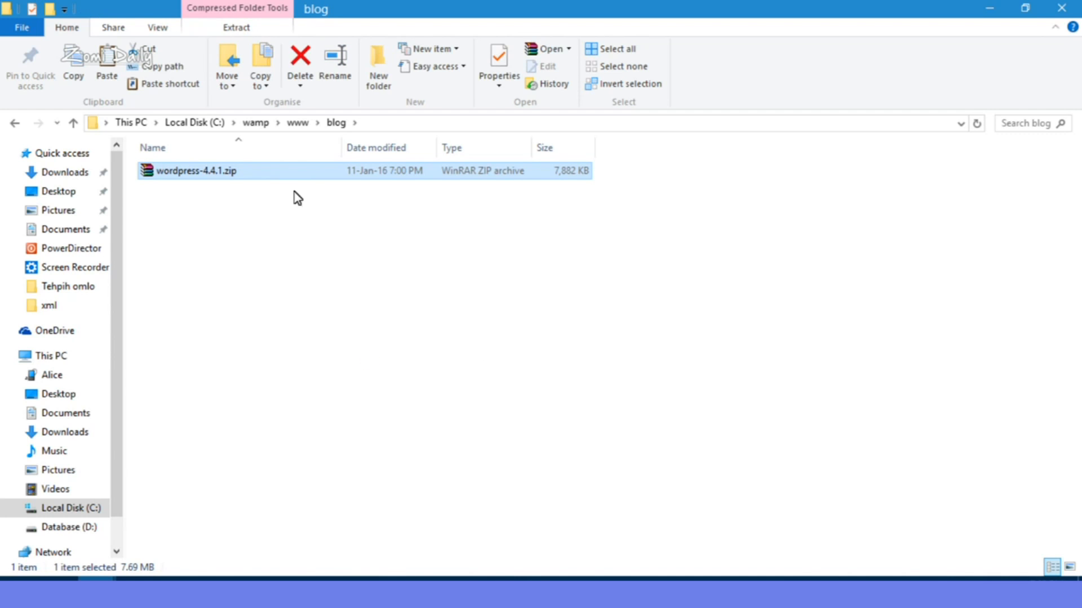
# Step: Extract wordpress-4.4.1.zip with WinRAR into the blog folder
pyautogui.click(261, 171)
pyautogui.rightClick(270, 174)
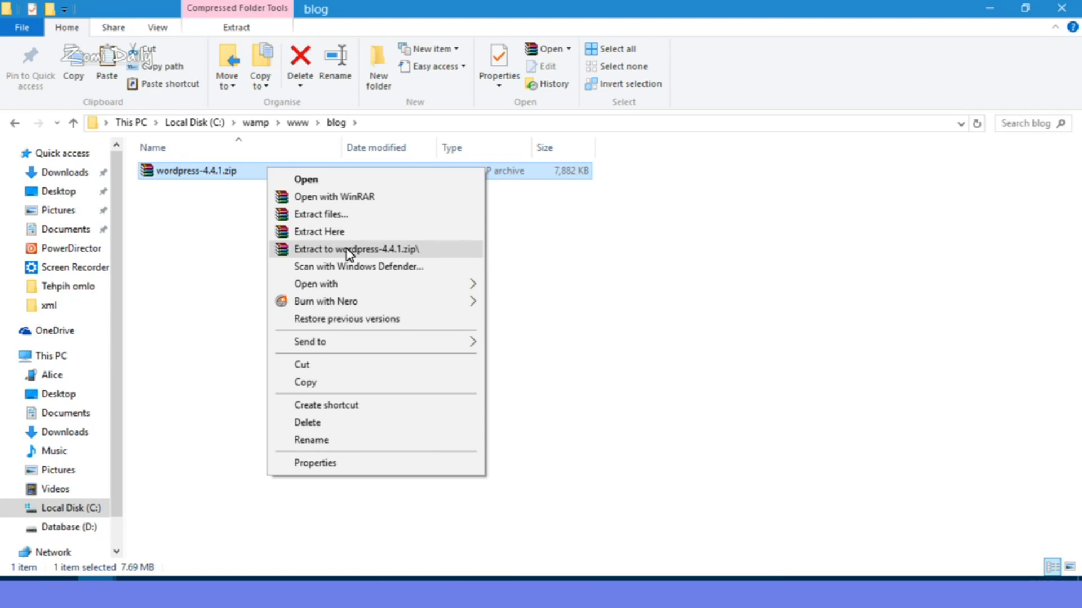
pyautogui.click(319, 231)
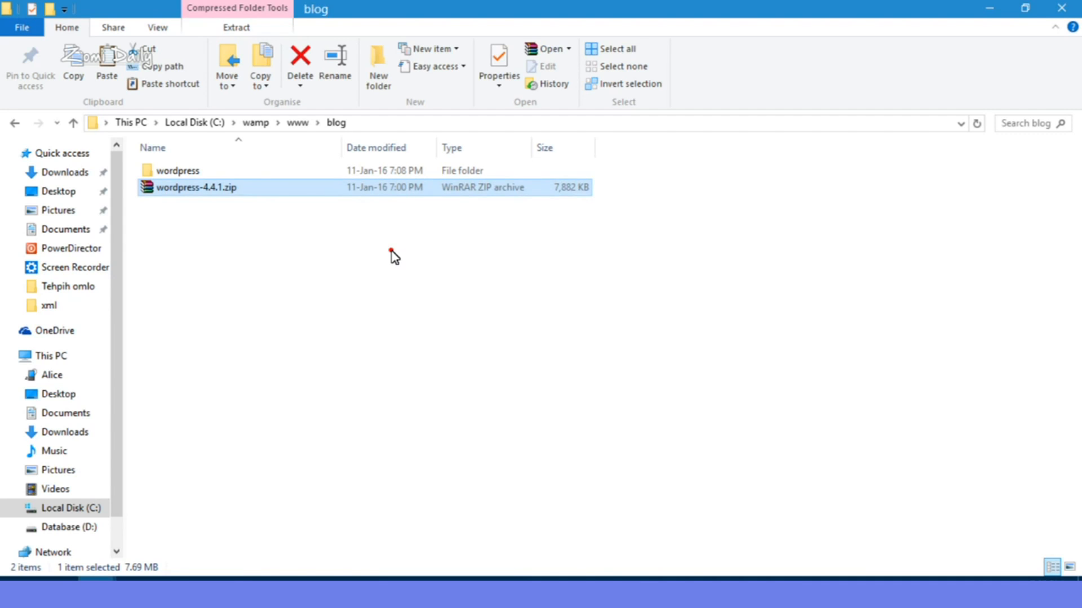
pyautogui.click(391, 251)
# Step: Delete the wordpress-4.4.1.zip archive from the blog folder
pyautogui.rightClick(280, 191)
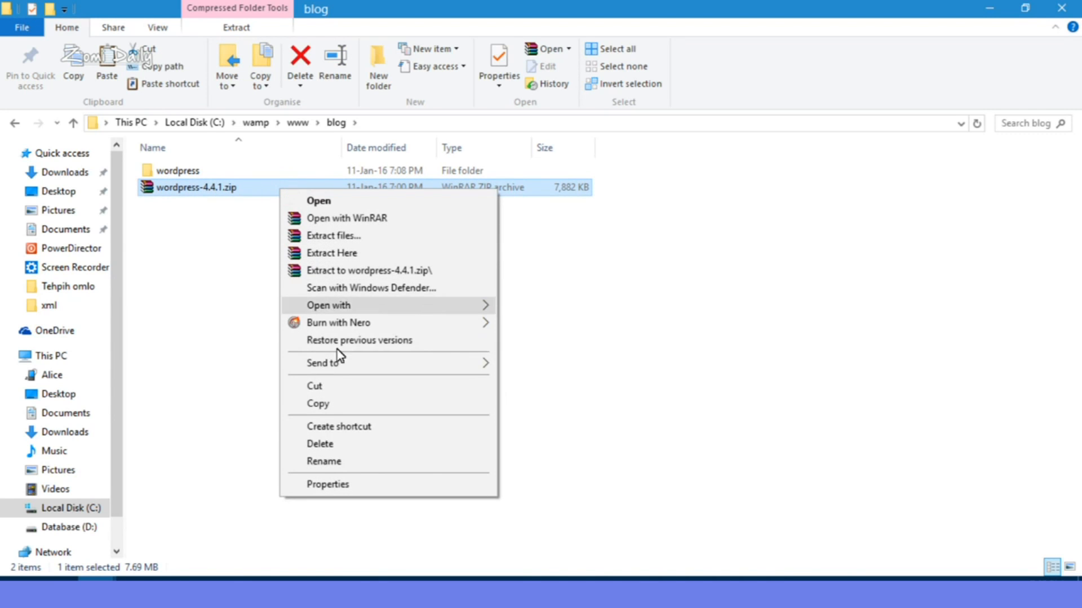
pyautogui.click(338, 444)
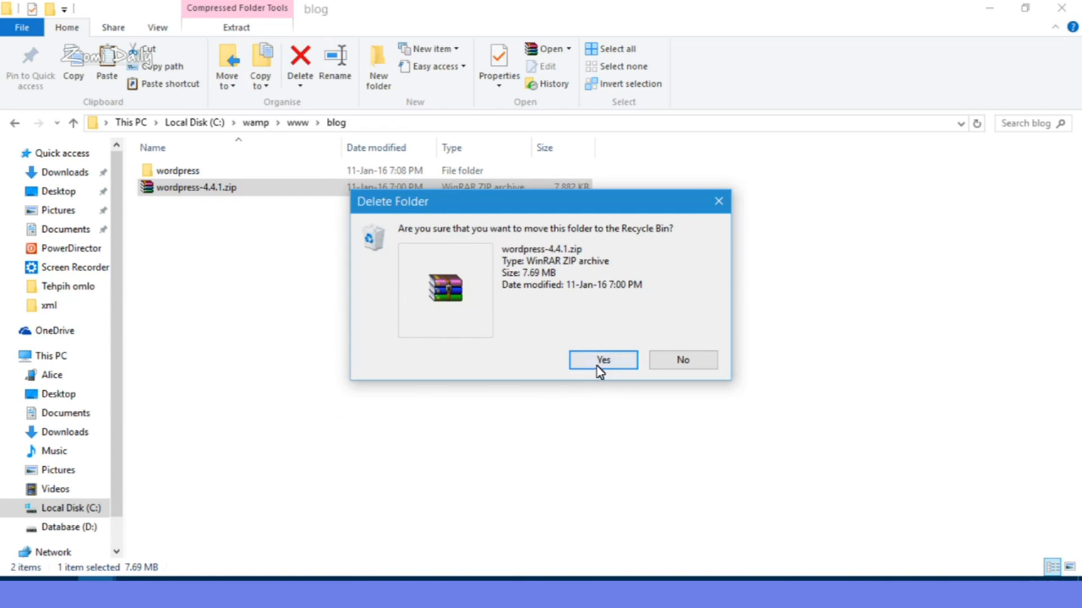
pyautogui.click(596, 367)
# Step: Cut all files from the wordpress subfolder and paste them directly into blog
pyautogui.doubleClick(223, 172)
pyautogui.moveTo(307, 505); pyautogui.dragTo(186, 169)
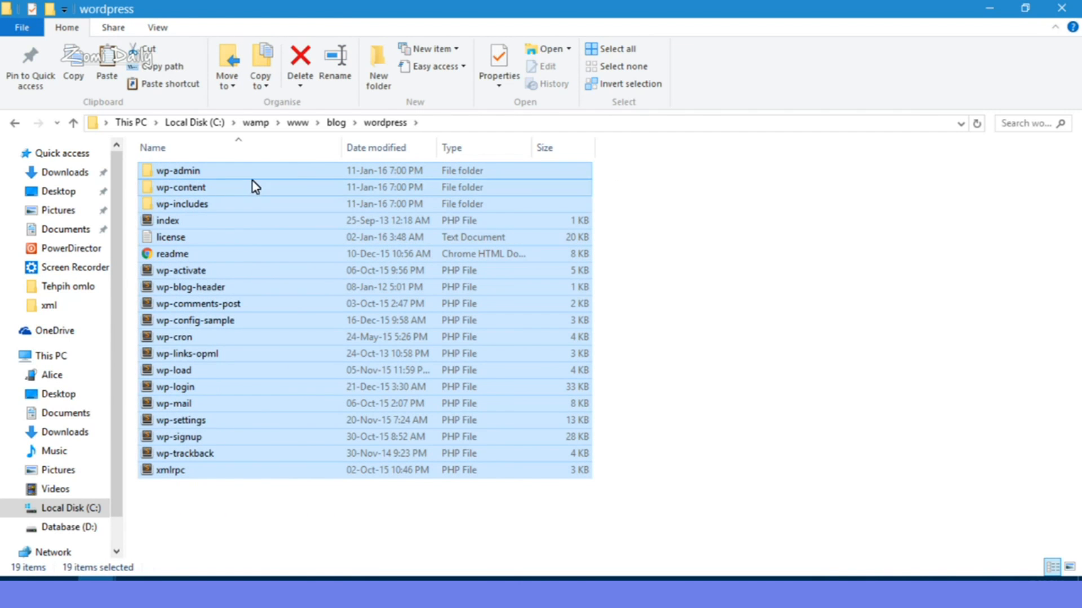
pyautogui.rightClick(252, 179)
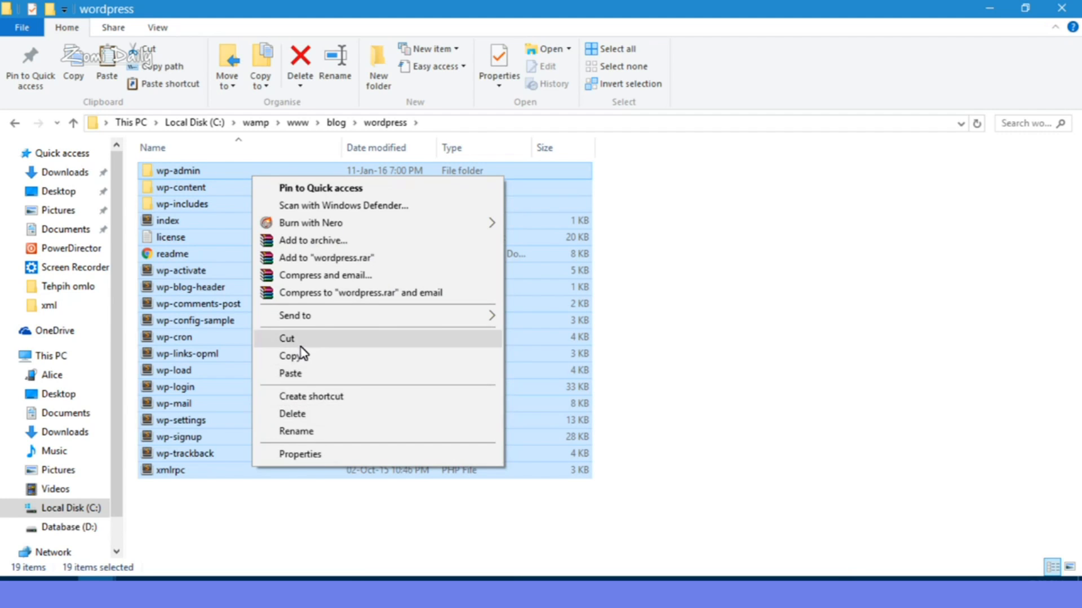
pyautogui.click(296, 339)
pyautogui.click(336, 122)
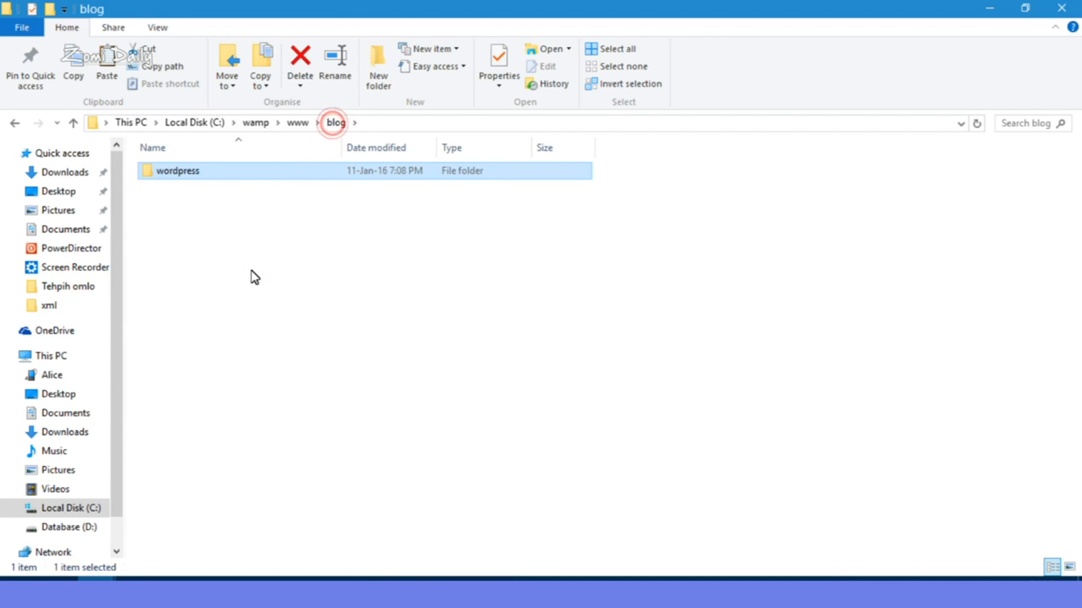
pyautogui.click(255, 276)
pyautogui.rightClick(295, 246)
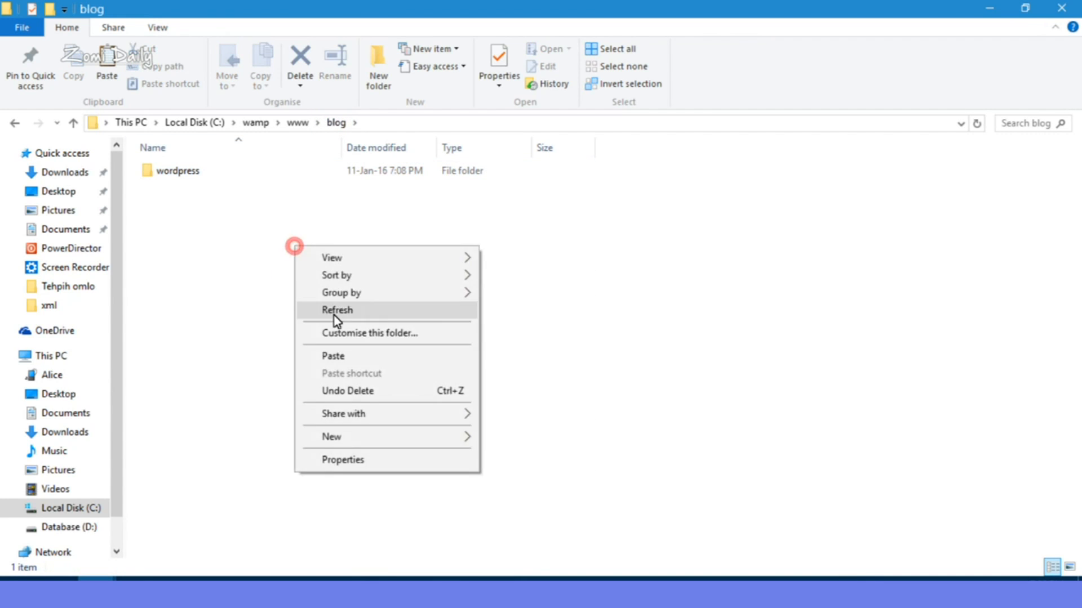
pyautogui.click(349, 355)
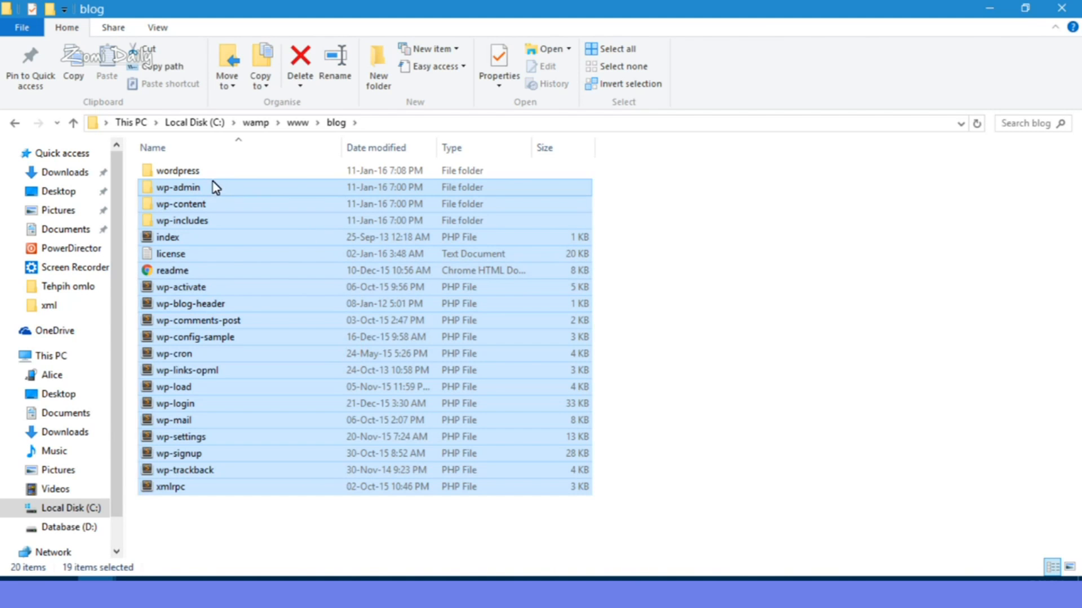
# Step: Delete the now-empty wordpress subfolder
pyautogui.click(205, 171)
pyautogui.rightClick(205, 171)
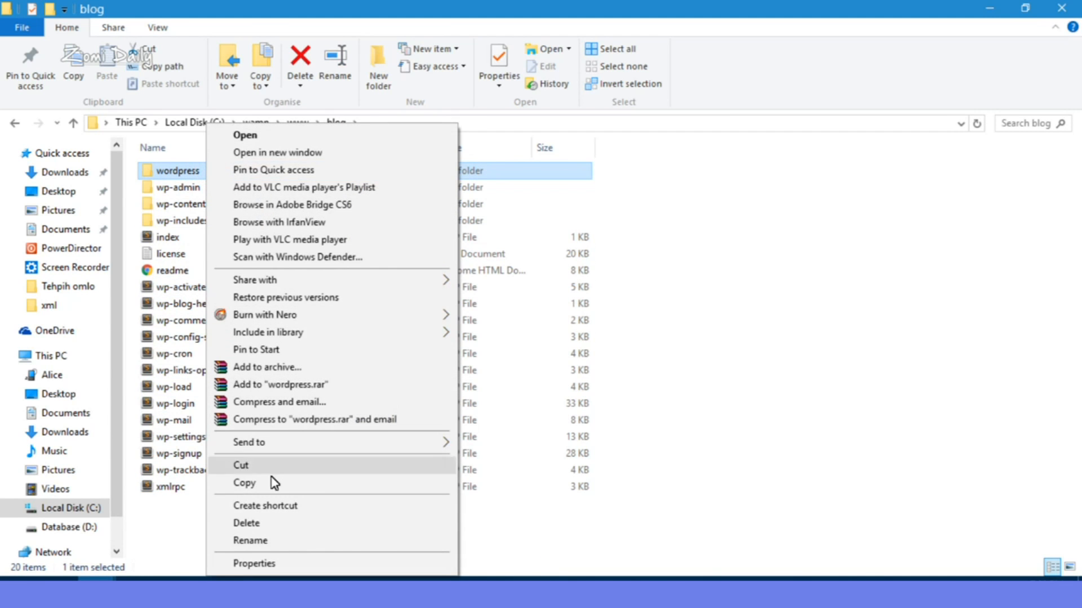
pyautogui.click(267, 523)
# Step: Confirm deletion of the wordpress folder and bring up the WampServer tray menu
pyautogui.click(594, 366)
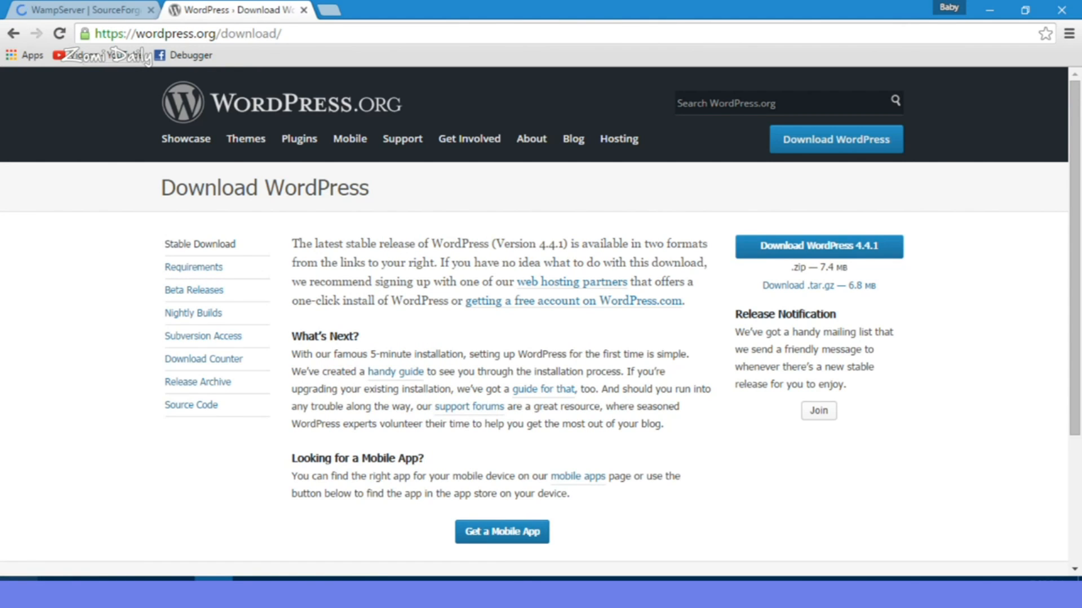
pyautogui.click(12, 573)
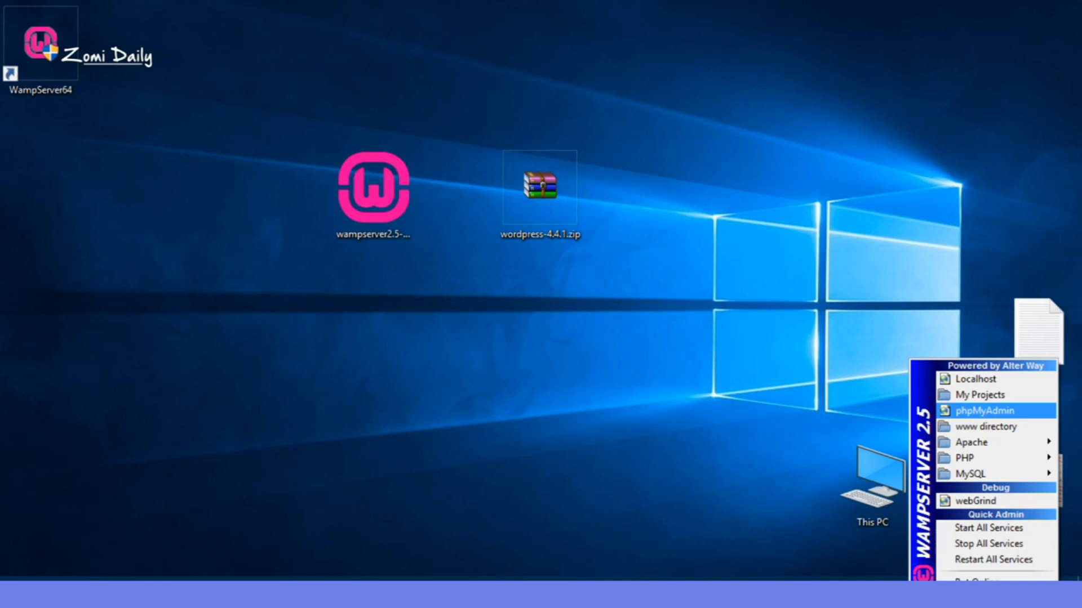
# Step: Open phpMyAdmin from the WampServer menu and create a database named 'blog'
pyautogui.click(984, 410)
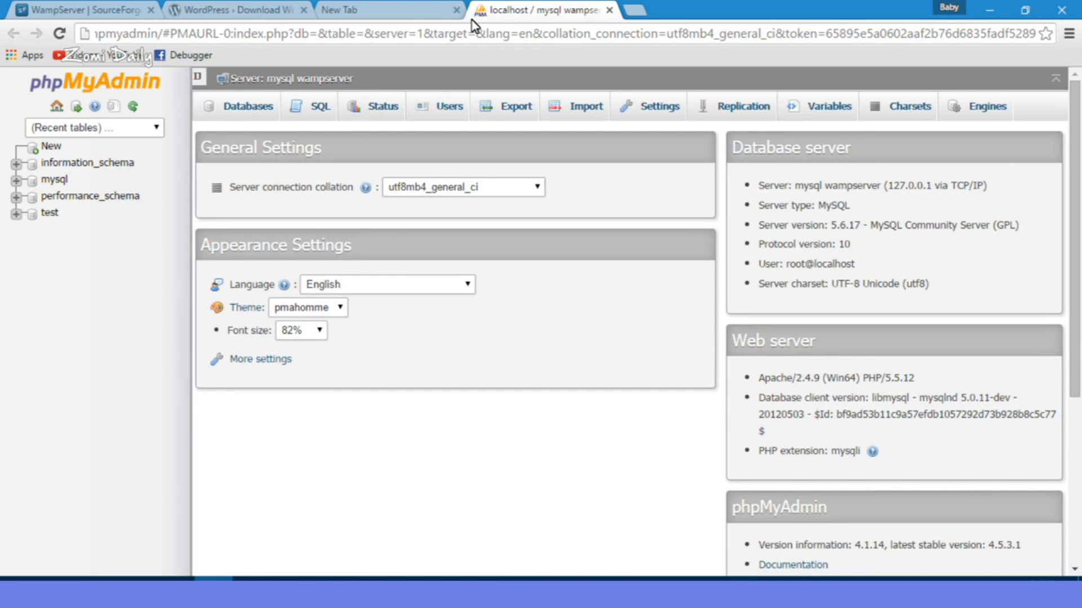
pyautogui.click(456, 10)
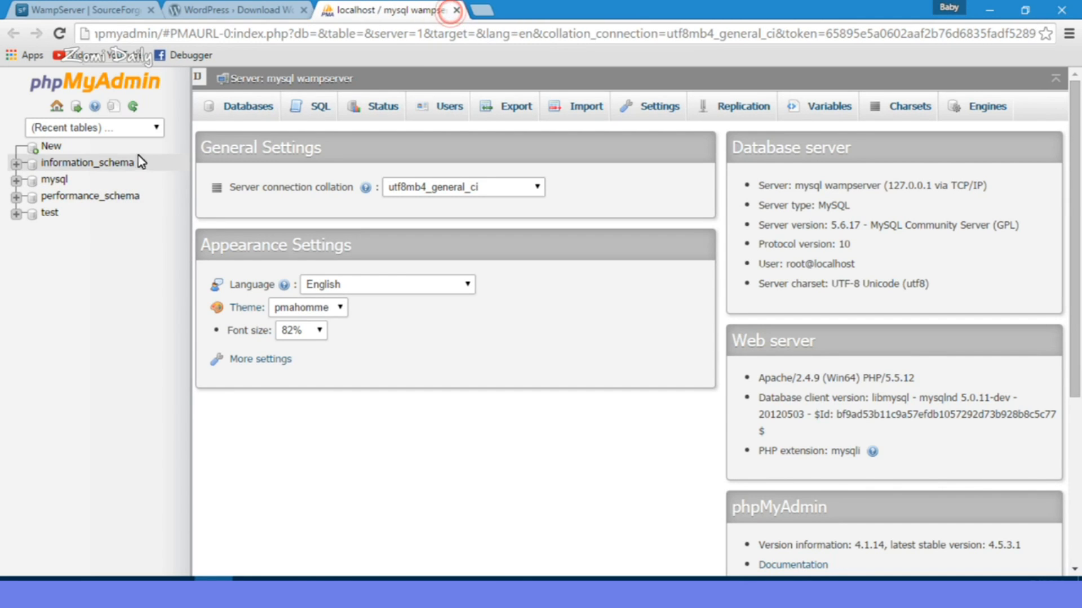
pyautogui.click(52, 146)
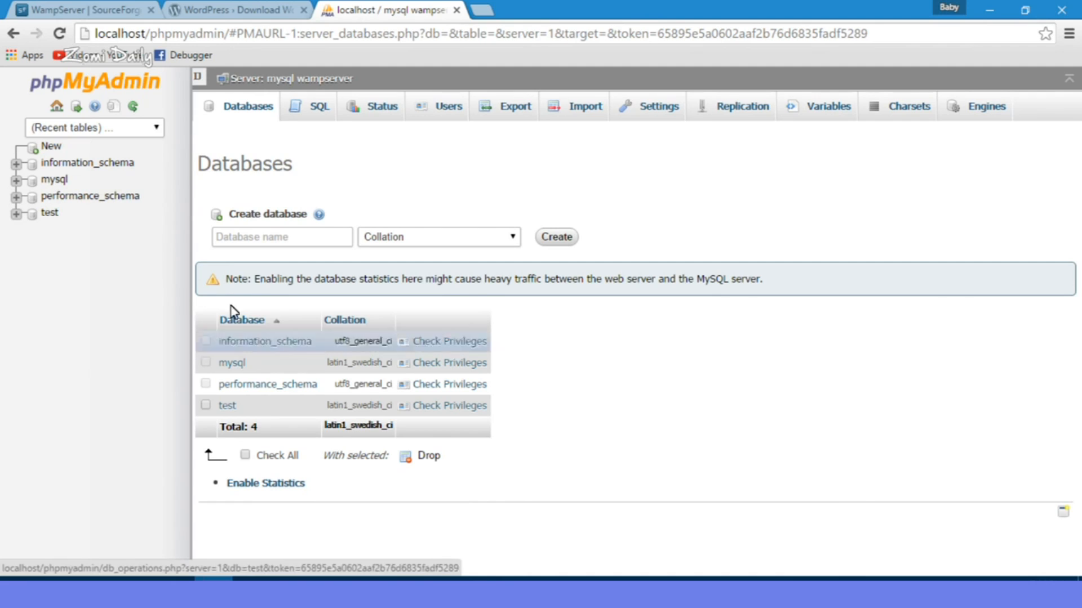
pyautogui.click(251, 236)
pyautogui.write('blog')
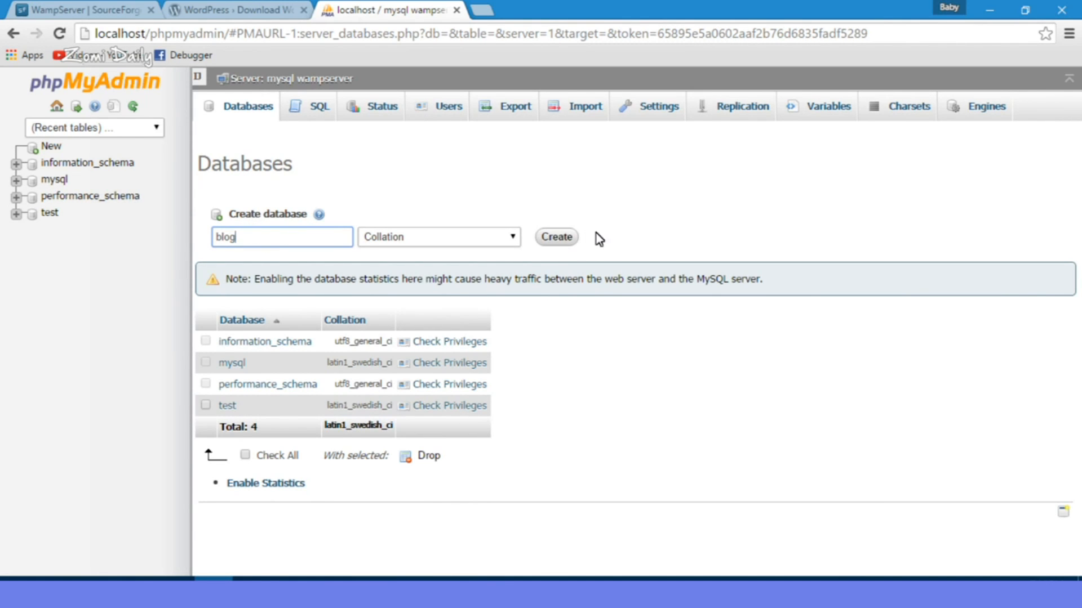
pyautogui.click(559, 236)
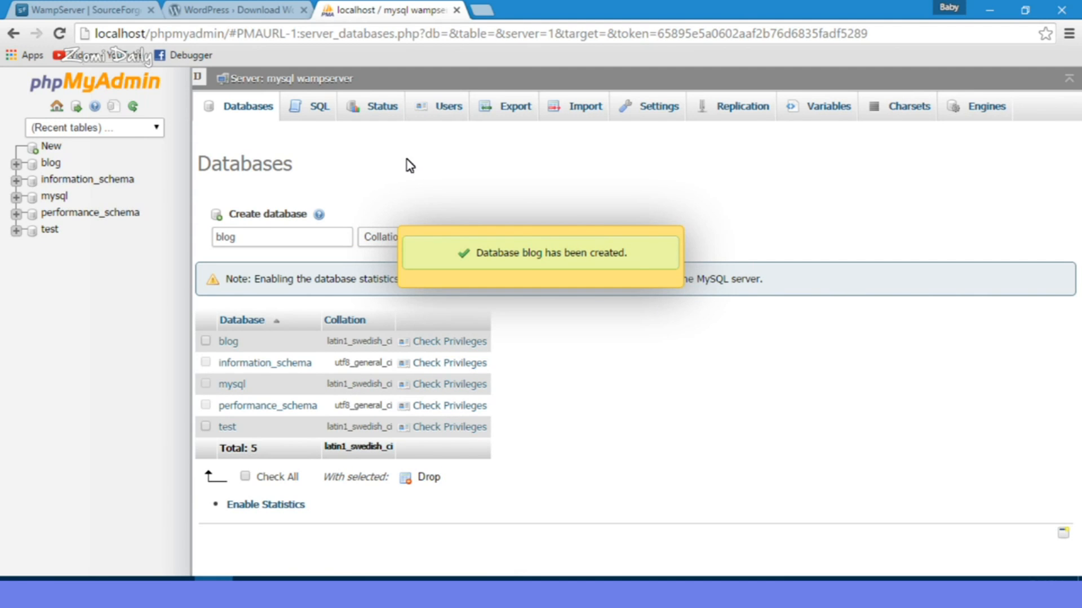
pyautogui.click(197, 36)
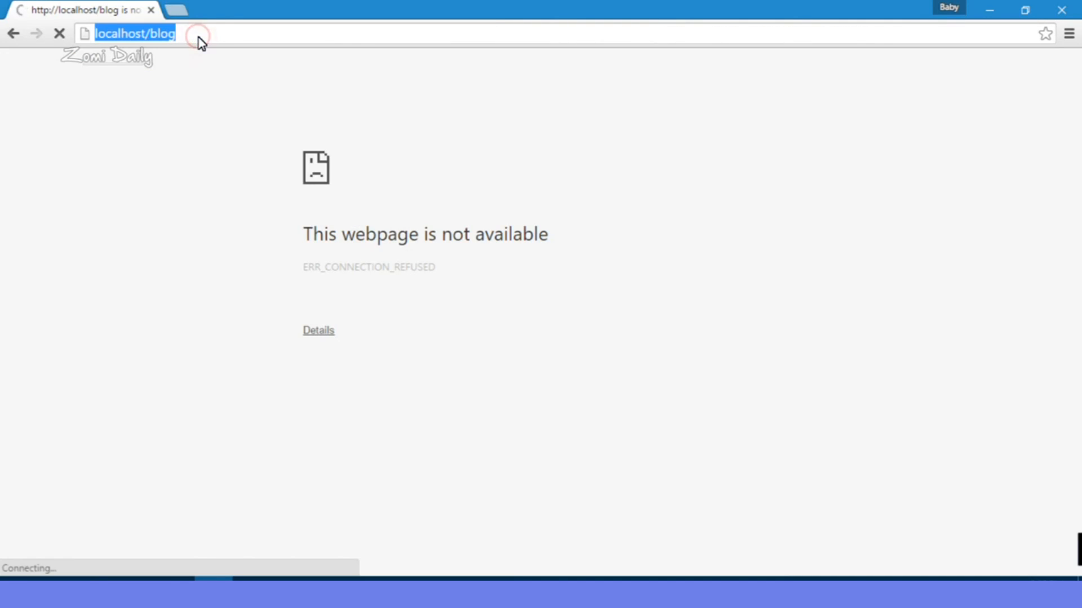
# Step: Load localhost in Chrome
pyautogui.write('localhost')
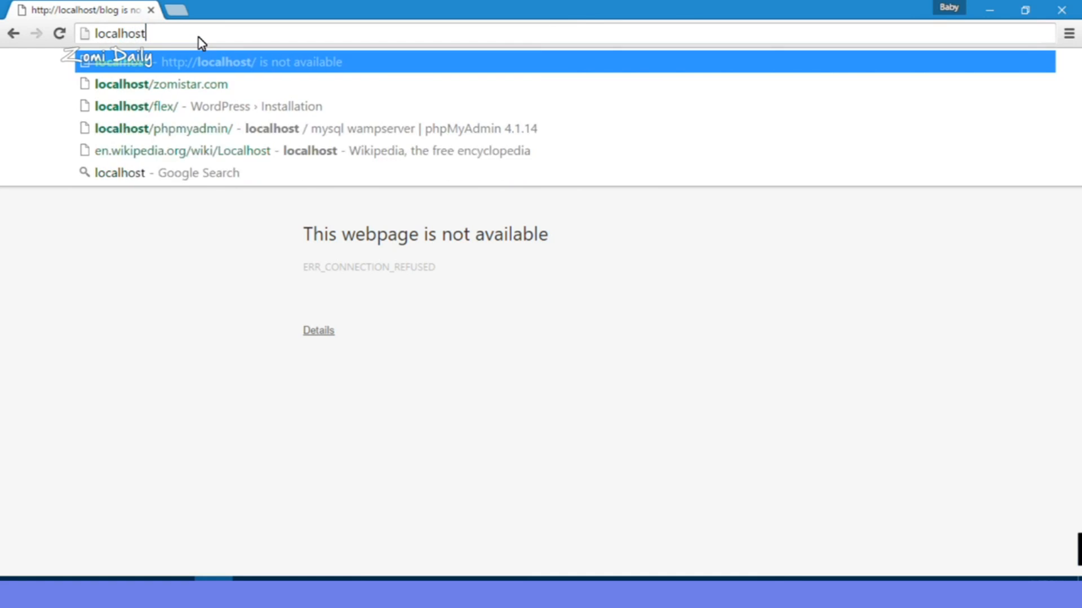
pyautogui.press('Return')
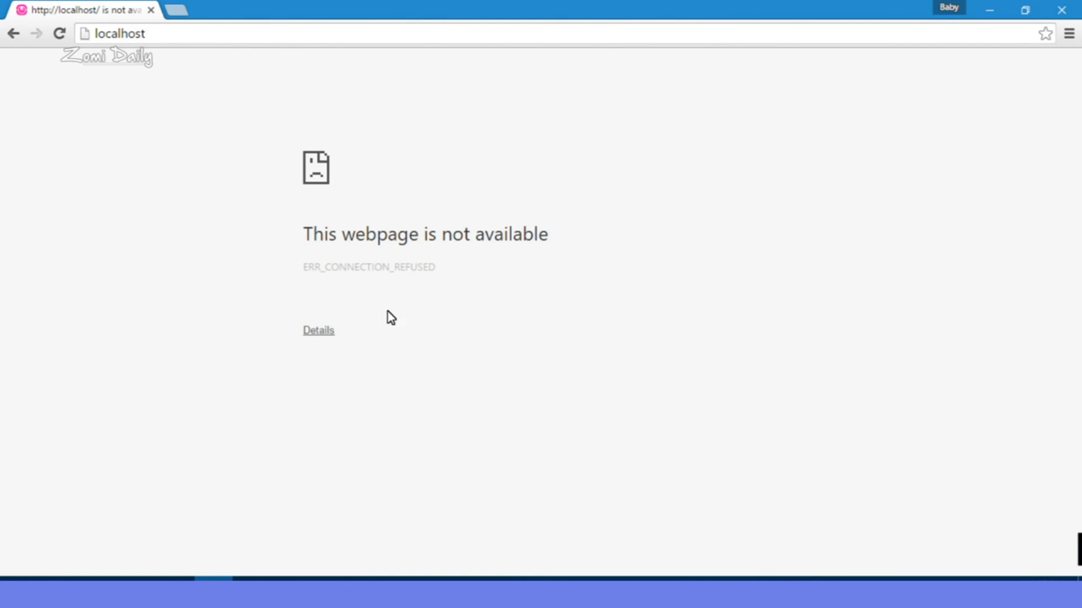
pyautogui.moveTo(549, 255); pyautogui.dragTo(275, 243)
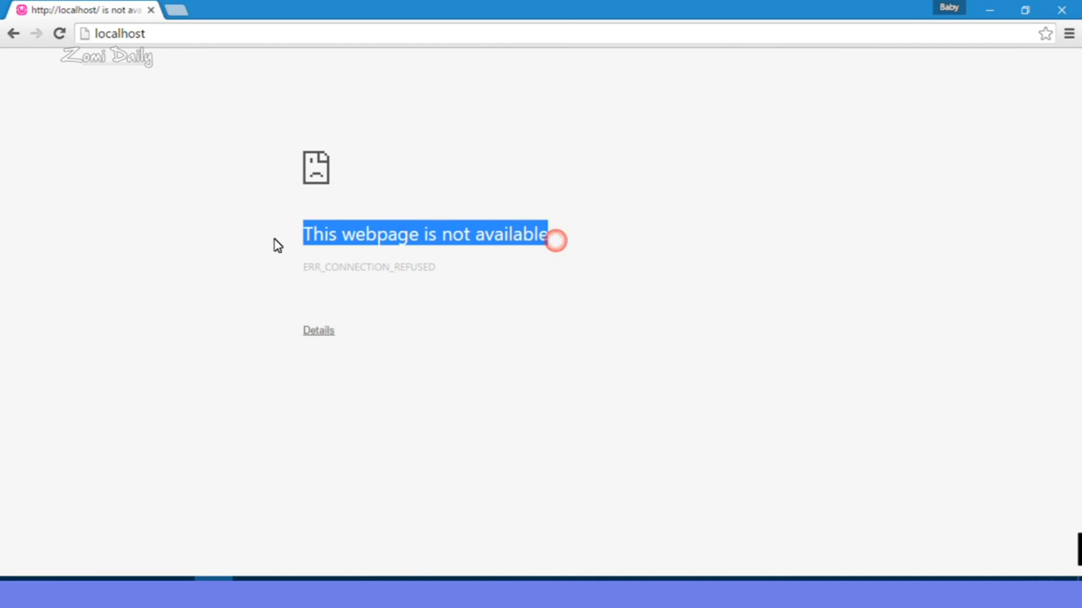
pyautogui.click(588, 227)
# Step: Start WampServer64 from the Start menu and reload localhost/blog to reach WordPress setup
pyautogui.click(17, 580)
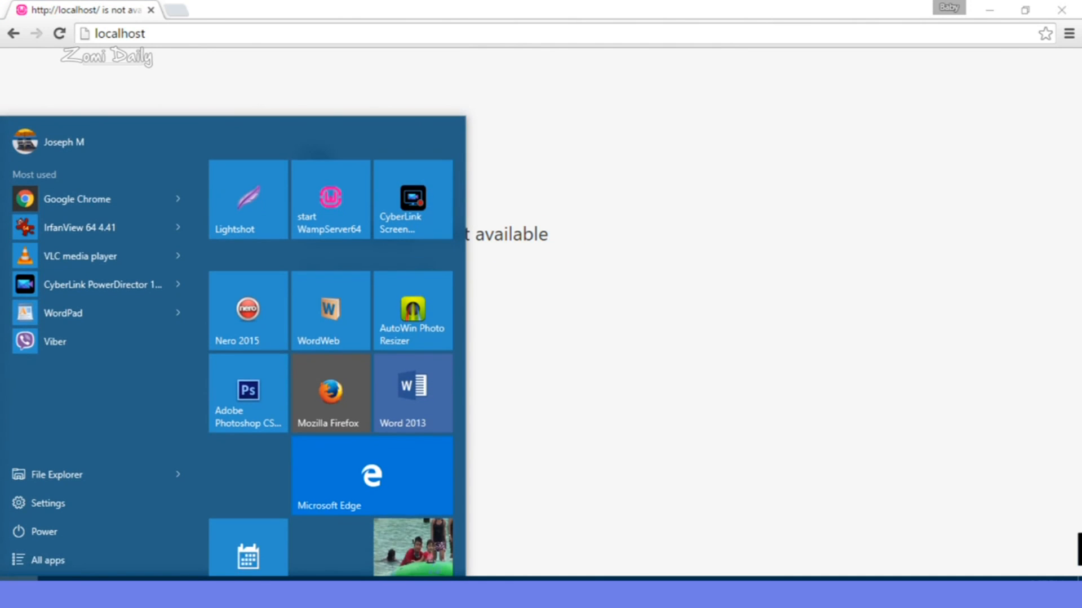
pyautogui.click(333, 209)
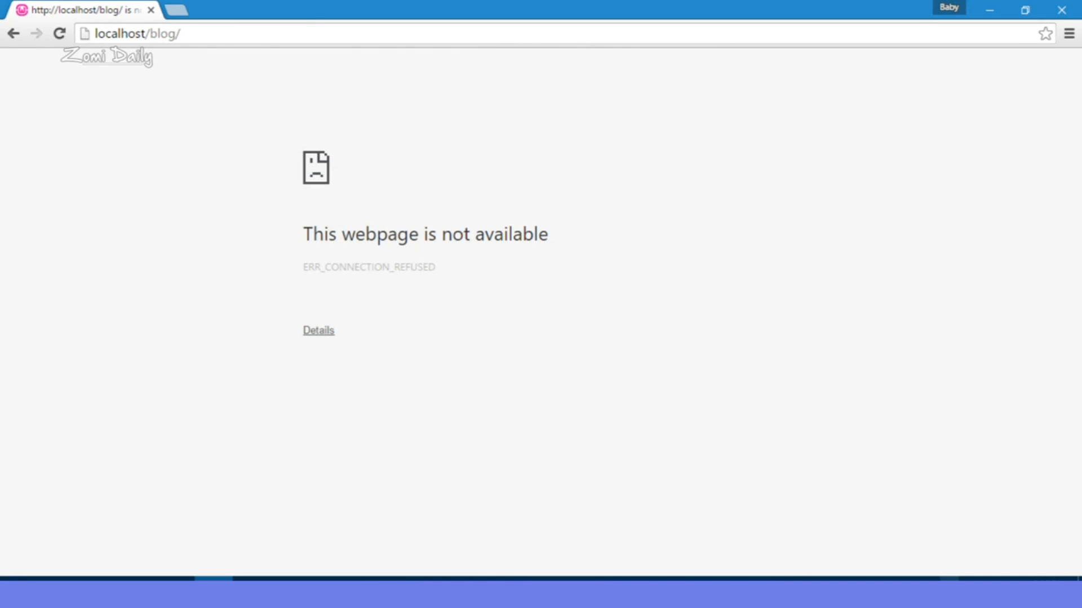
pyautogui.click(949, 589)
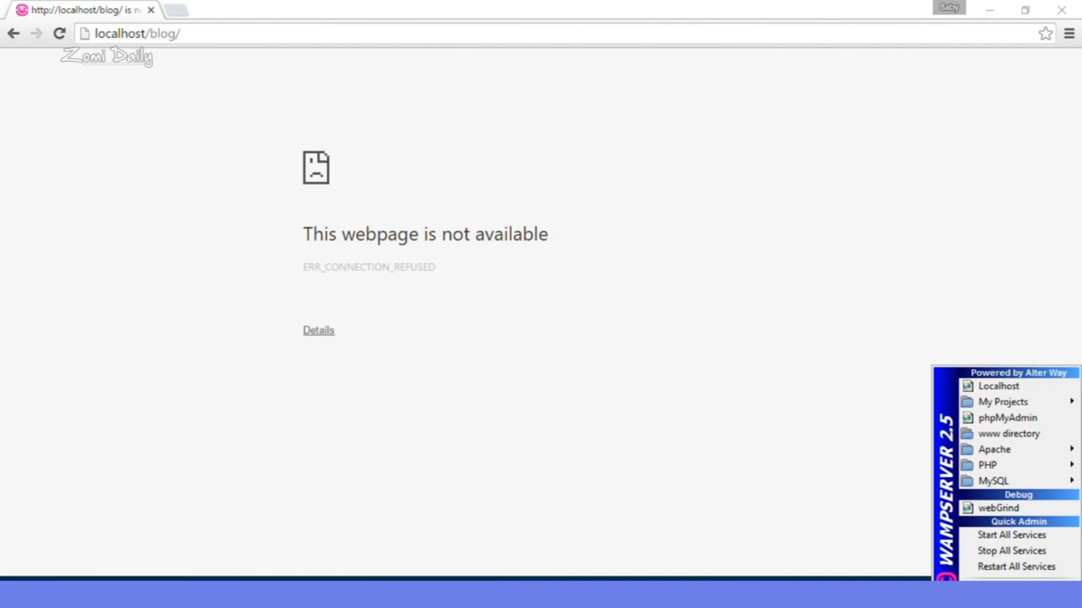
pyautogui.click(730, 457)
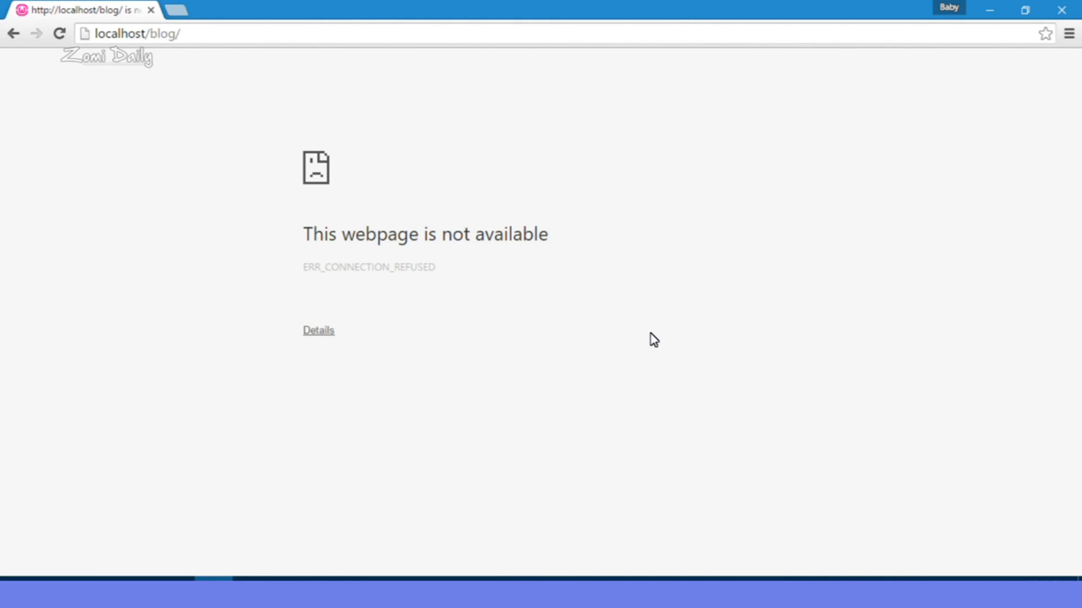
pyautogui.click(59, 33)
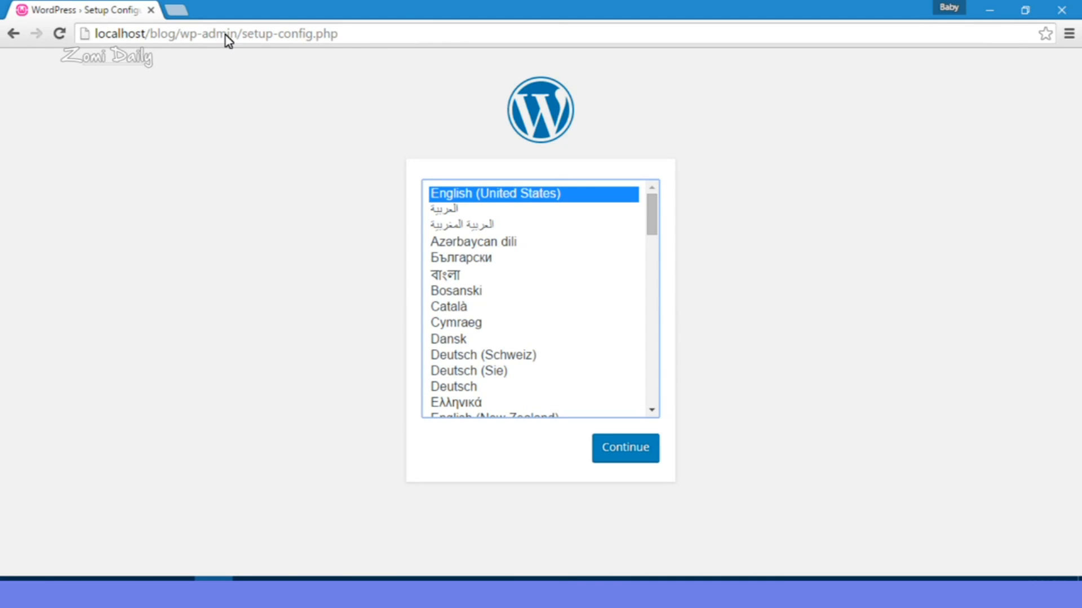
# Step: Choose English (United States), continue, and proceed past the welcome page with Let's go!
pyautogui.click(188, 41)
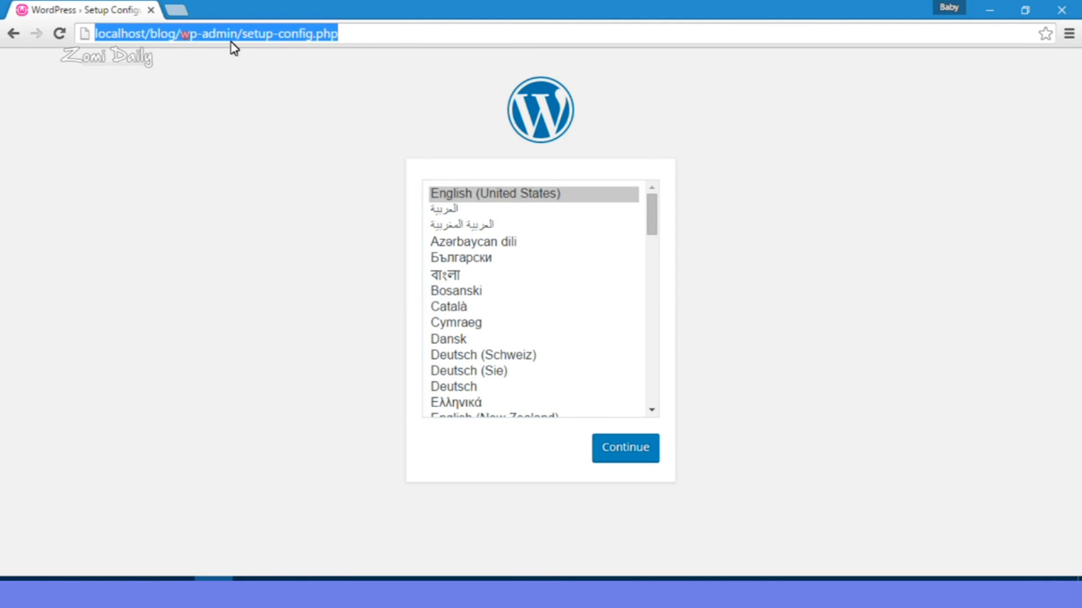
pyautogui.click(404, 56)
pyautogui.click(616, 197)
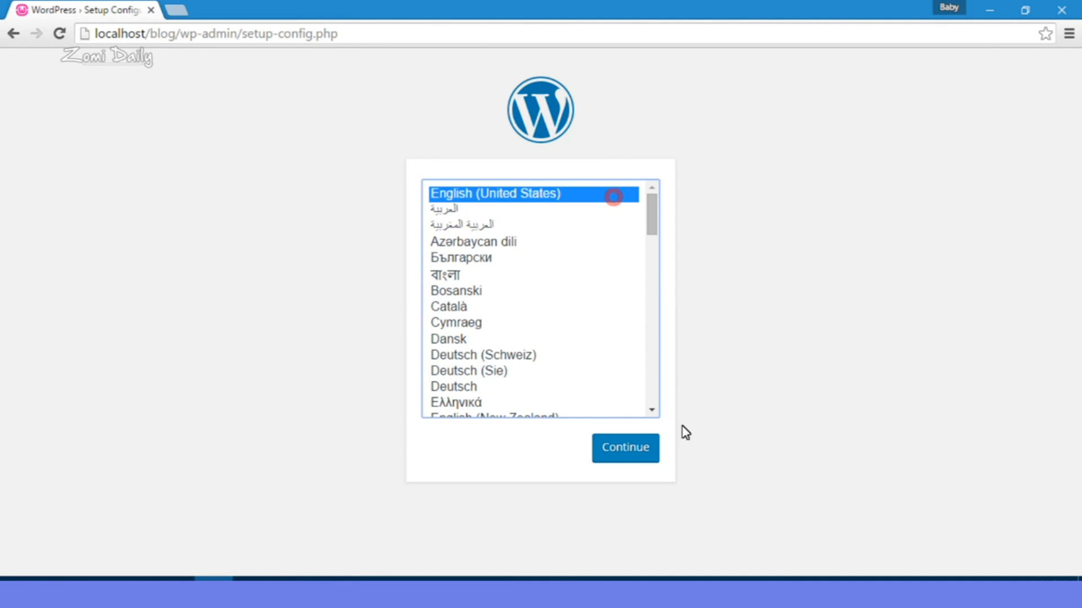
pyautogui.click(677, 455)
pyautogui.click(629, 445)
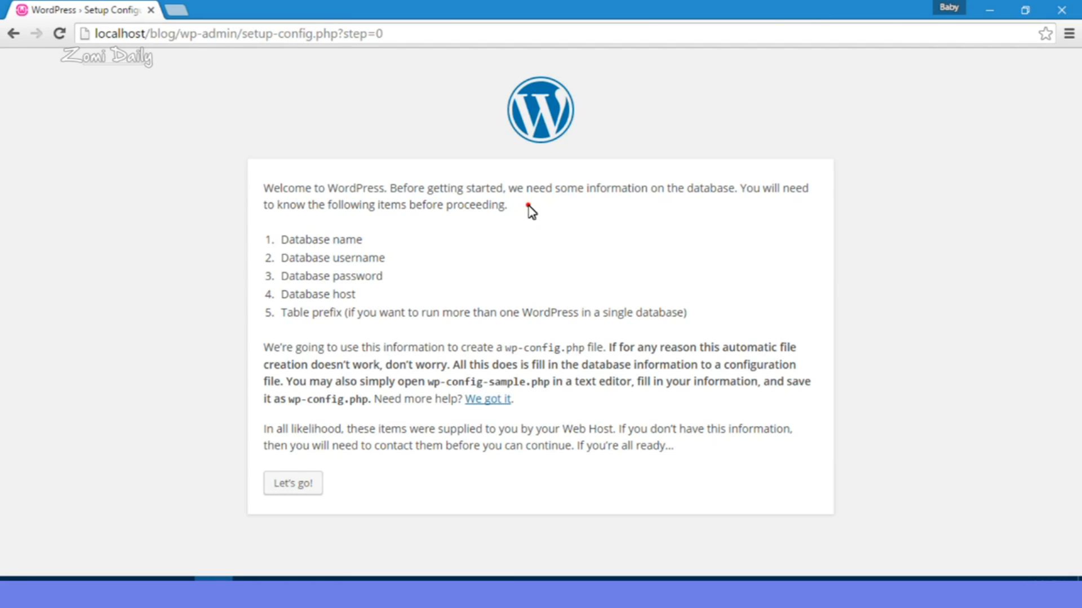
pyautogui.click(713, 317)
pyautogui.click(297, 485)
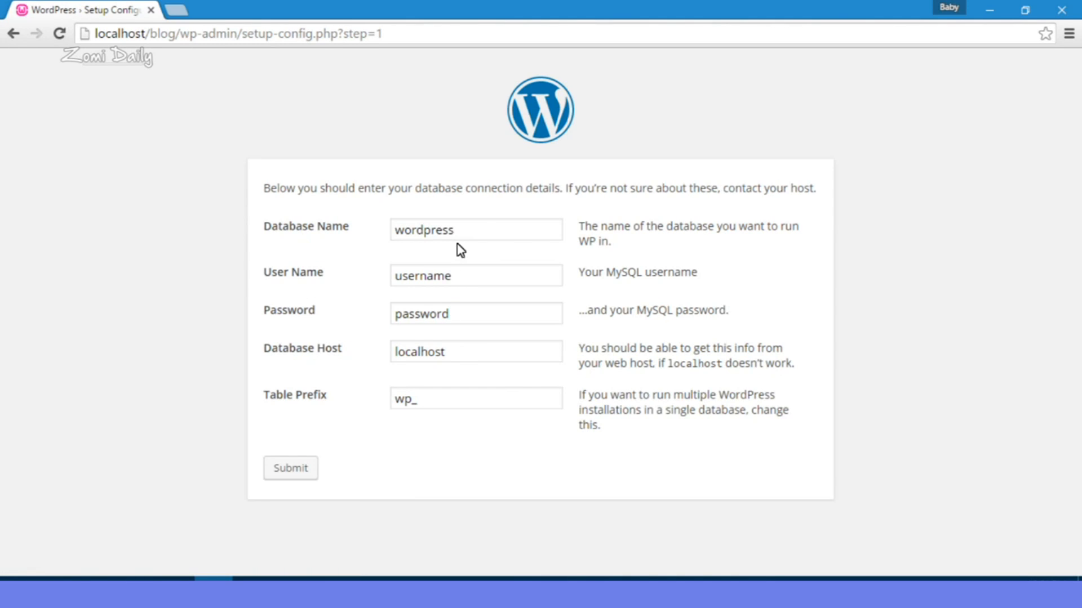
# Step: Enter database name blog, user root and an empty password, keep localhost and wp_, then submit
pyautogui.doubleClick(481, 232)
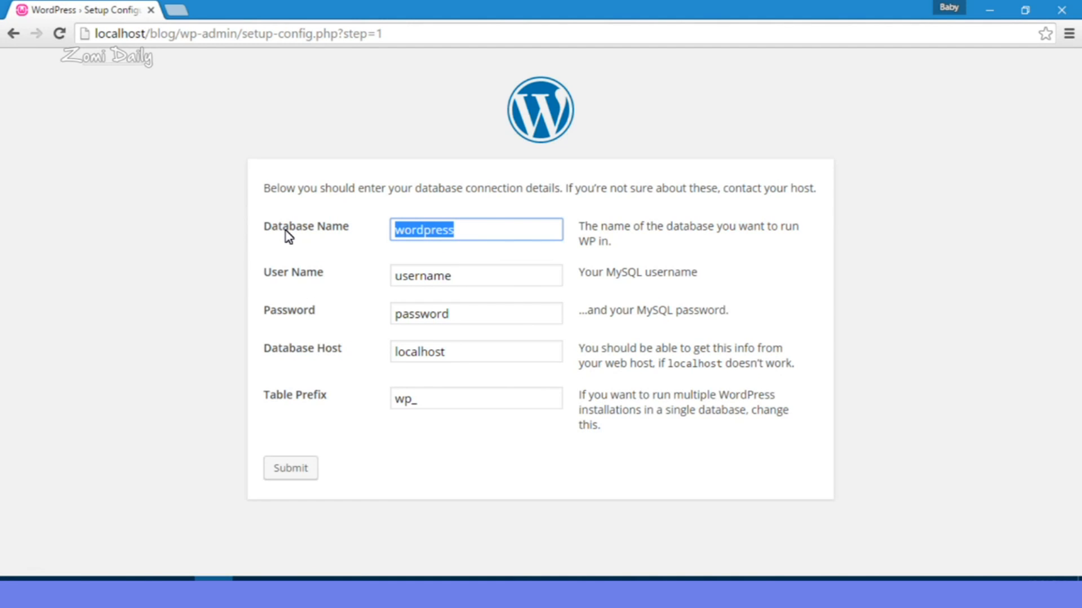
pyautogui.write('blog')
pyautogui.press('Tab')
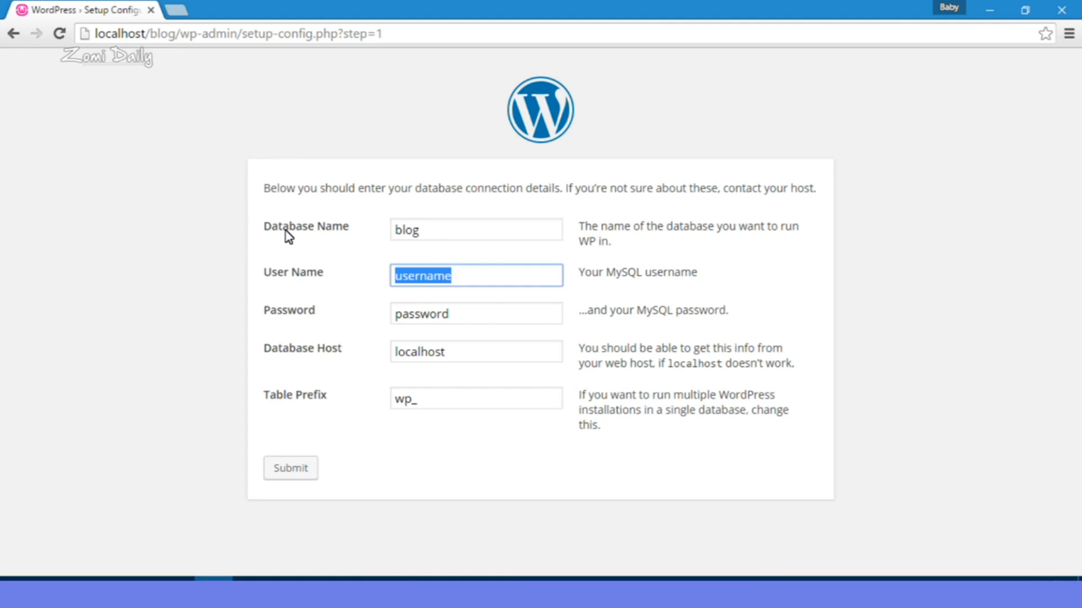
pyautogui.write('root')
pyautogui.press('Tab')
pyautogui.press('BackSpace')
pyautogui.press('Tab')
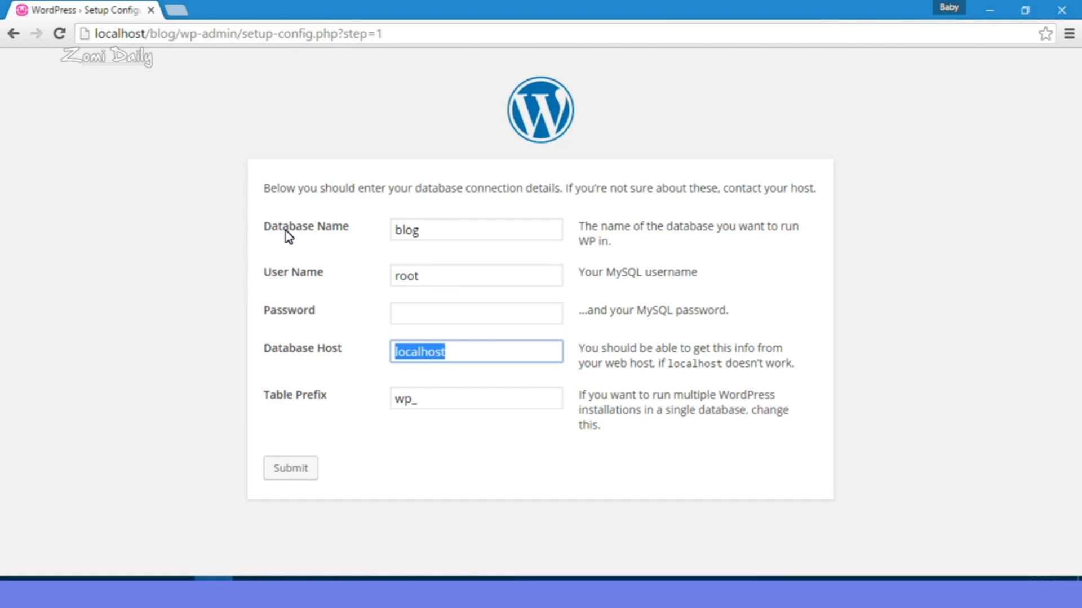
pyautogui.press('Tab')
pyautogui.press('Tab')
pyautogui.click(365, 470)
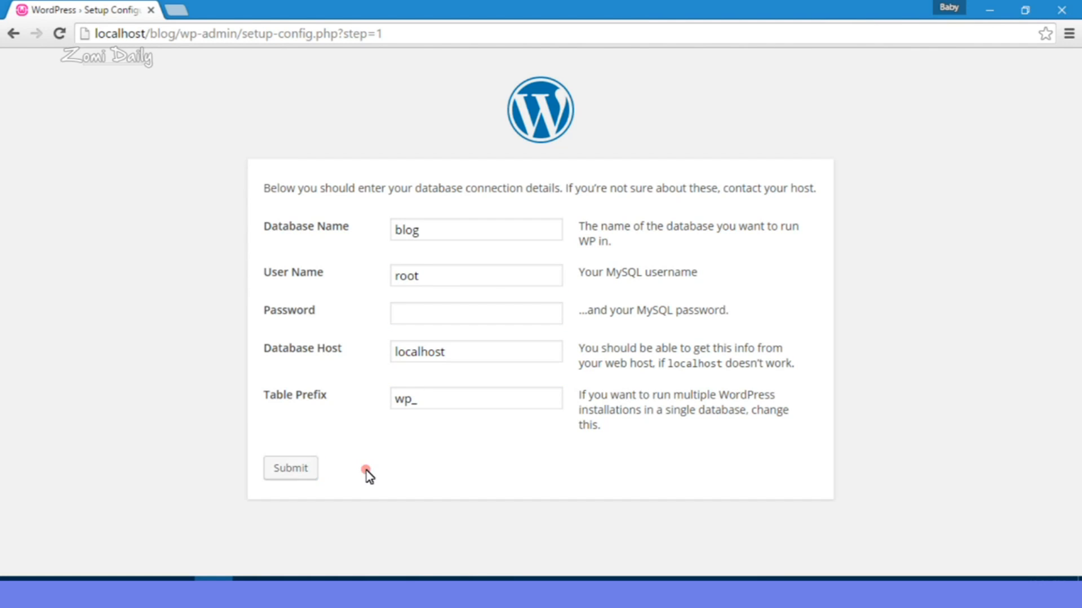
pyautogui.click(293, 472)
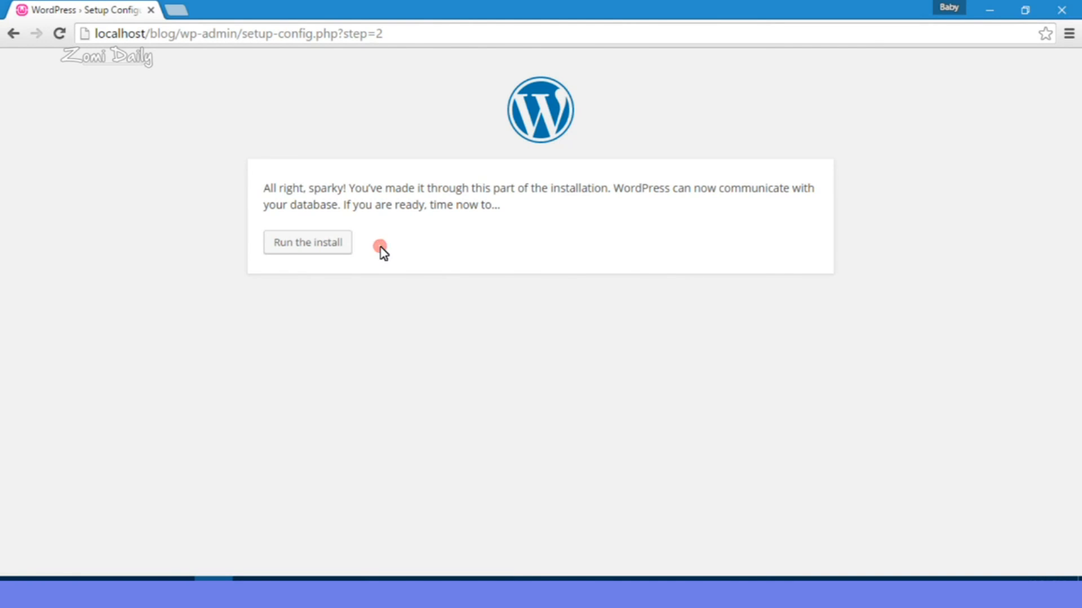
# Step: Run the install and enter site title WP Test, admin username test and a short password
pyautogui.click(315, 242)
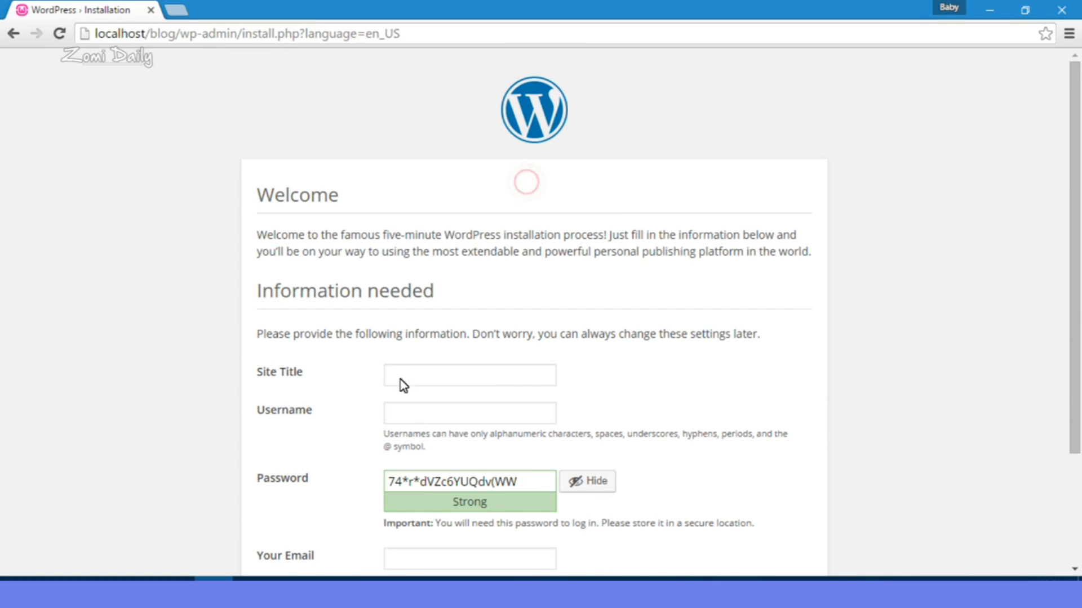
pyautogui.click(401, 380)
pyautogui.write('WP Test')
pyautogui.press('Tab')
pyautogui.press('Tab')
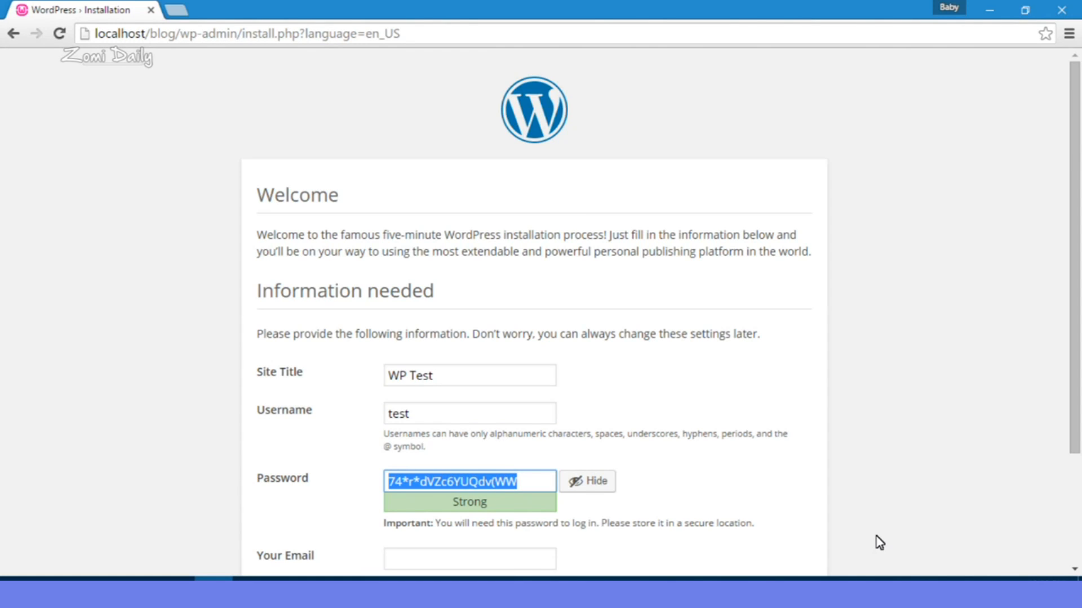
pyautogui.click(674, 477)
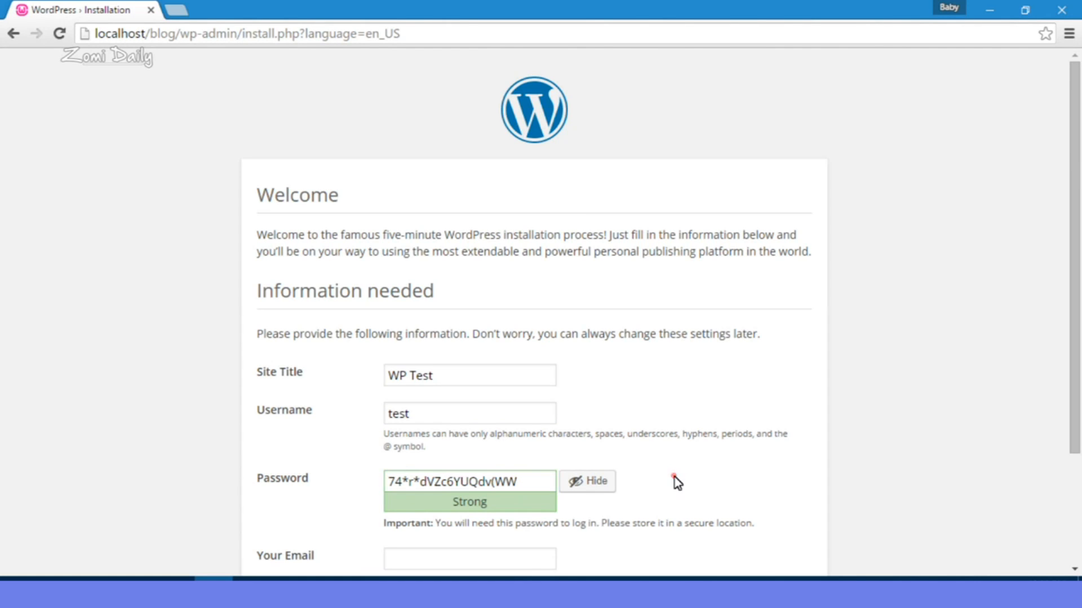
pyautogui.click(606, 489)
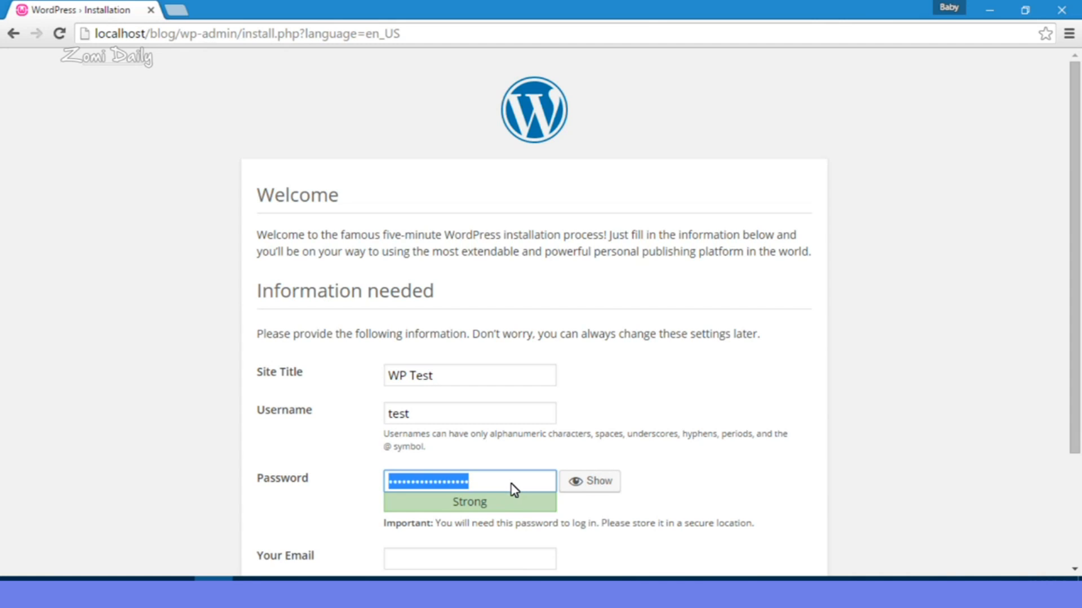
pyautogui.write('test')
pyautogui.press('Tab')
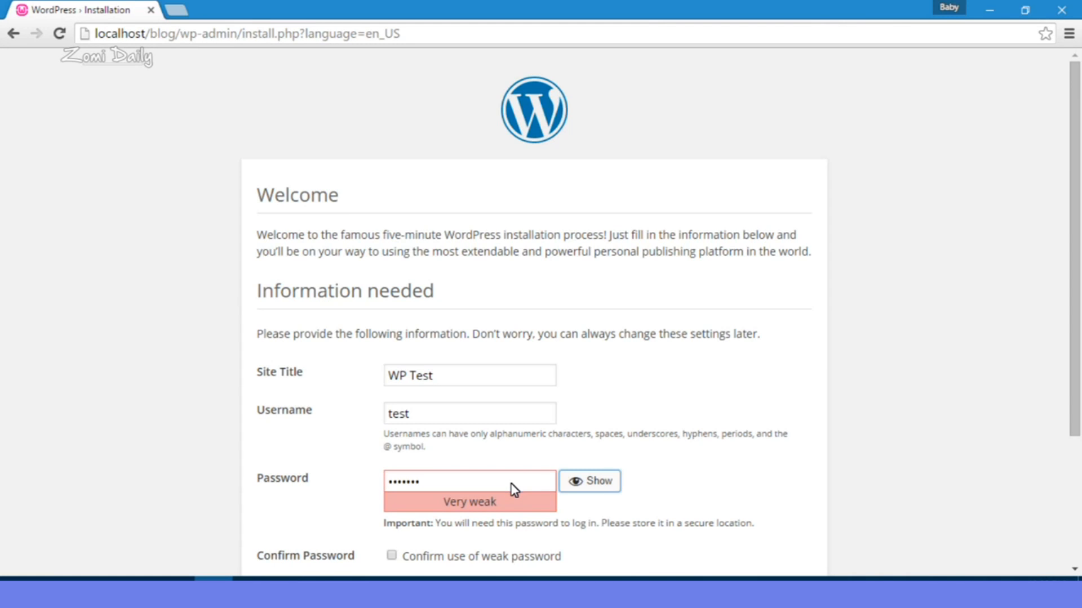
pyautogui.click(682, 483)
# Step: Confirm use of the weak password and fill in the admin e-mail address
pyautogui.scroll(-2, 685, 485)
pyautogui.scroll(-2, 684, 485)
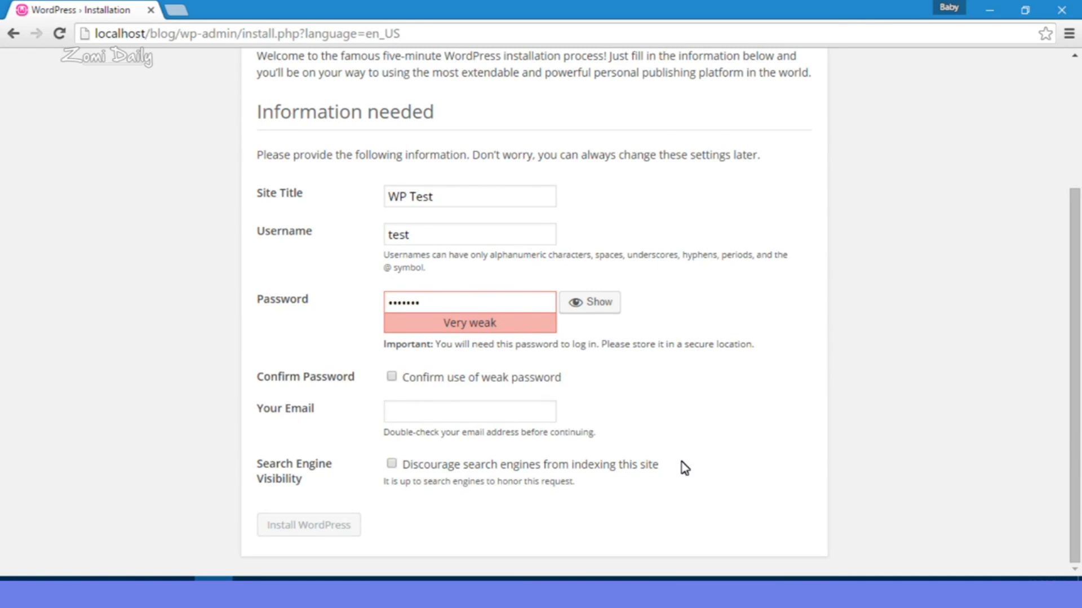
pyautogui.click(394, 376)
pyautogui.click(438, 414)
pyautogui.write('z')
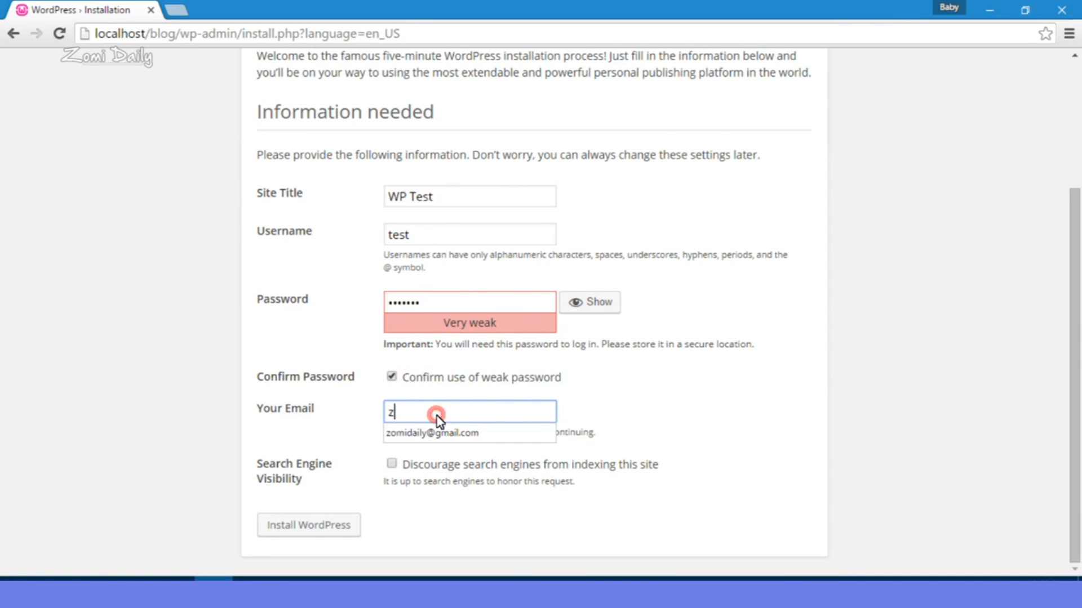
pyautogui.write('omi')
pyautogui.press('Down')
pyautogui.press('Return')
pyautogui.press('Tab')
# Step: Install WordPress with the entered site details
pyautogui.click(419, 504)
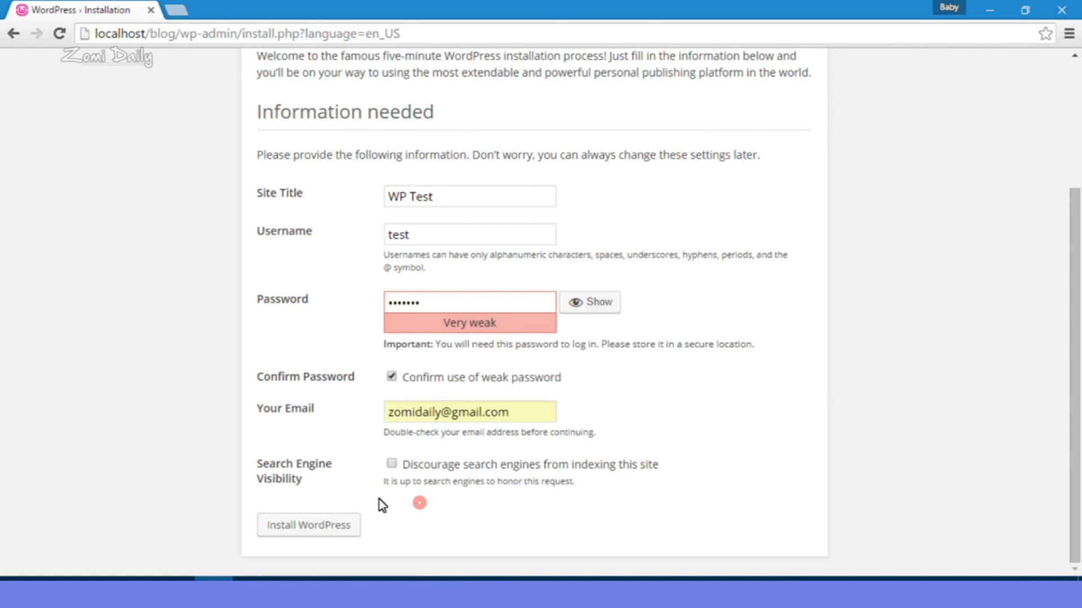
pyautogui.click(380, 527)
pyautogui.click(334, 526)
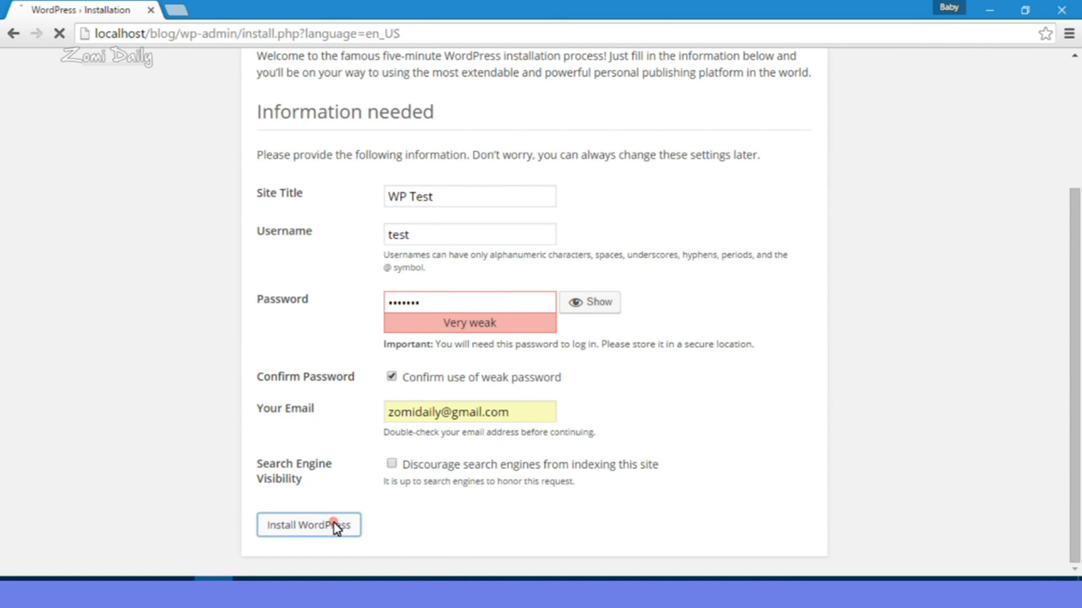
pyautogui.click(361, 195)
pyautogui.click(330, 377)
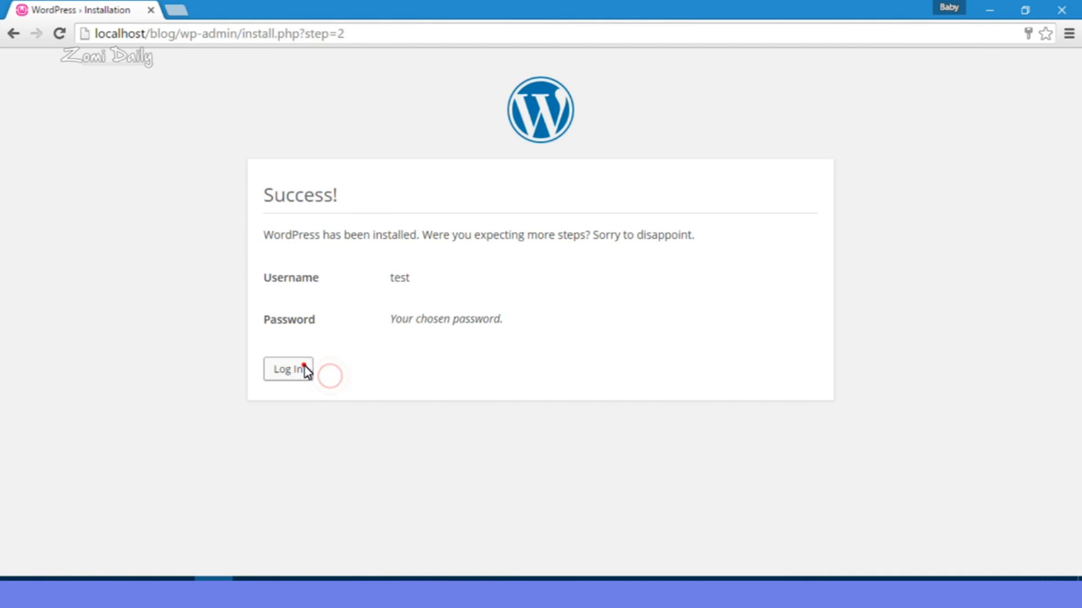
# Step: Log in as test with the account password and dismiss the save-password prompt
pyautogui.click(304, 369)
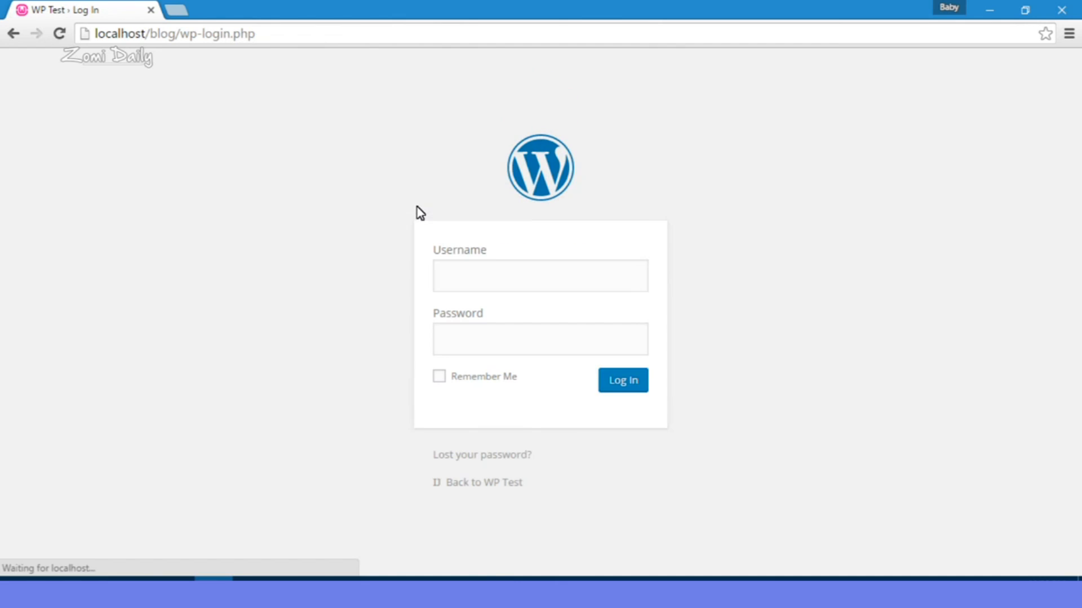
pyautogui.click(472, 279)
pyautogui.write('test')
pyautogui.press('Tab')
pyautogui.write('•••••••')
pyautogui.press('Return')
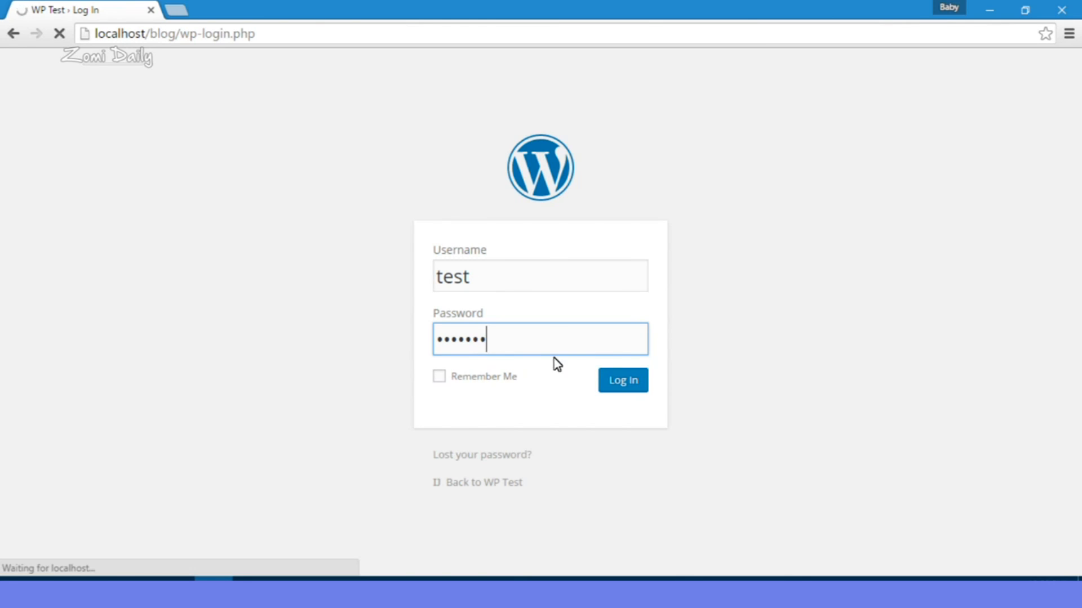
pyautogui.click(631, 386)
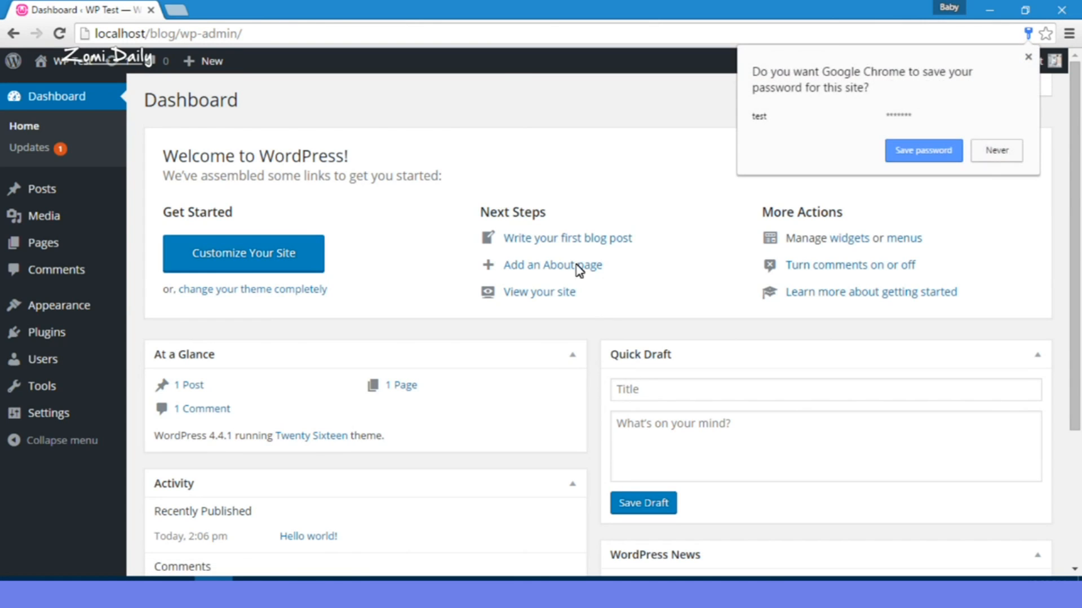
pyautogui.click(514, 125)
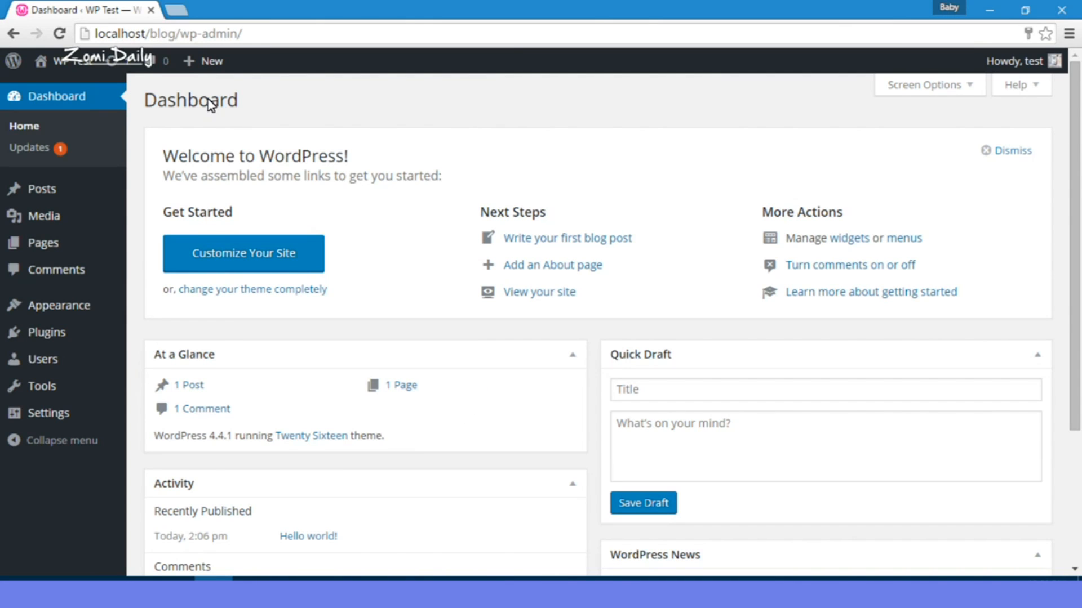
# Step: Open the WP Test front page from the admin bar in a new tab and browse the Hello world! post
pyautogui.scroll(-3, 258, 375)
pyautogui.click(1021, 561)
pyautogui.scroll(3, 368, 461)
pyautogui.rightClick(72, 61)
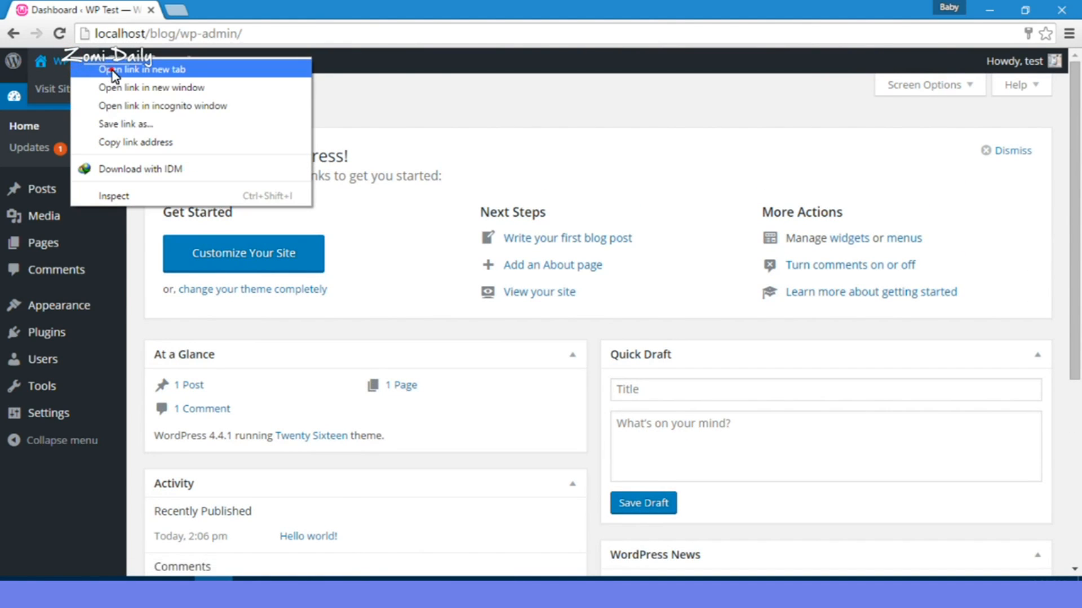
pyautogui.click(135, 68)
pyautogui.click(213, 12)
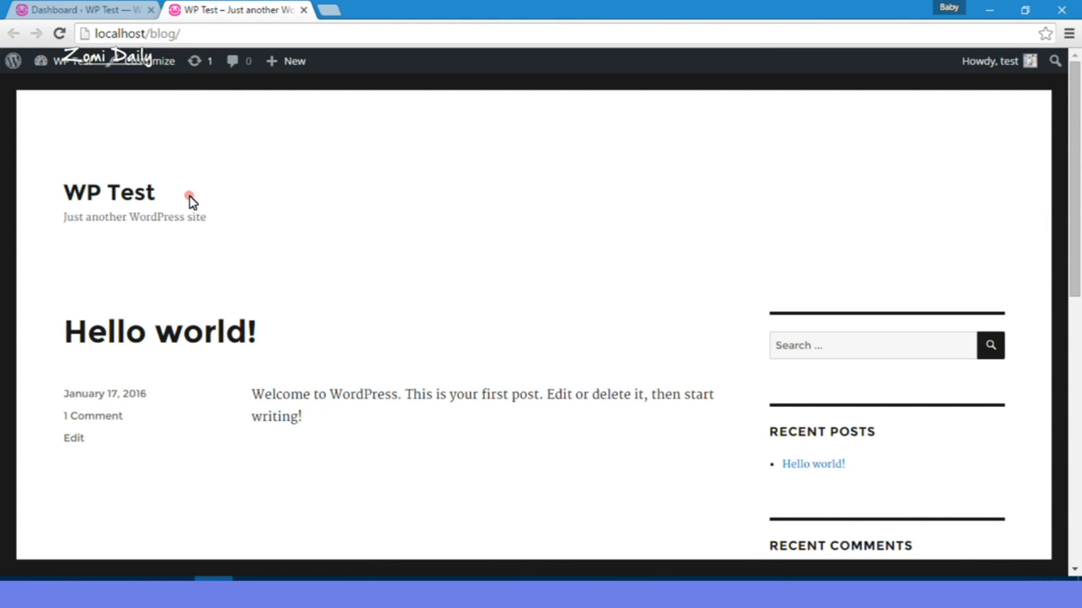
pyautogui.click(291, 337)
pyautogui.scroll(-10, 293, 341)
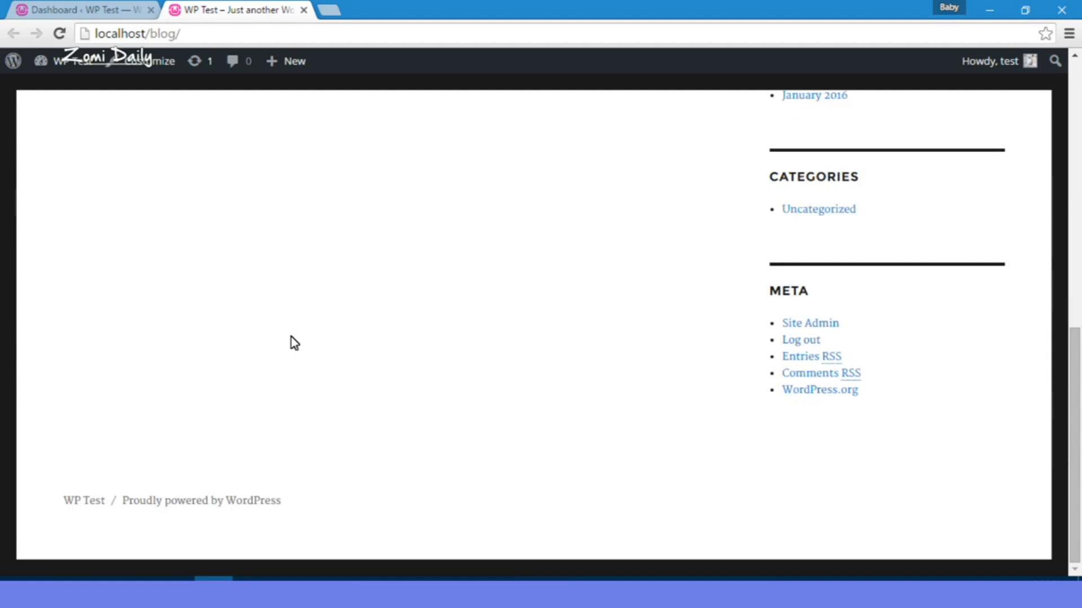
pyautogui.scroll(10, 294, 342)
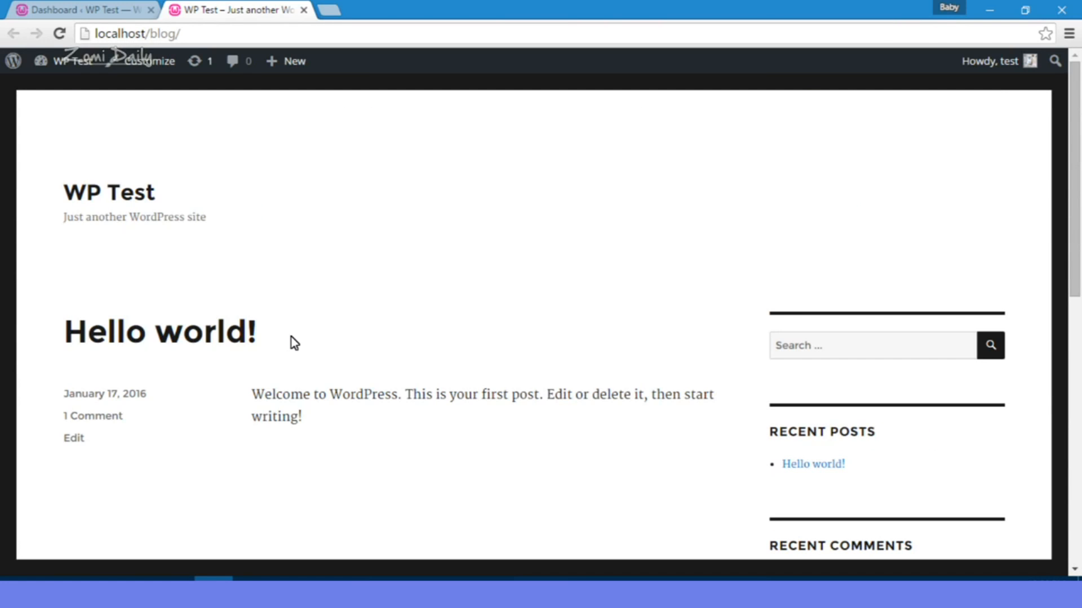